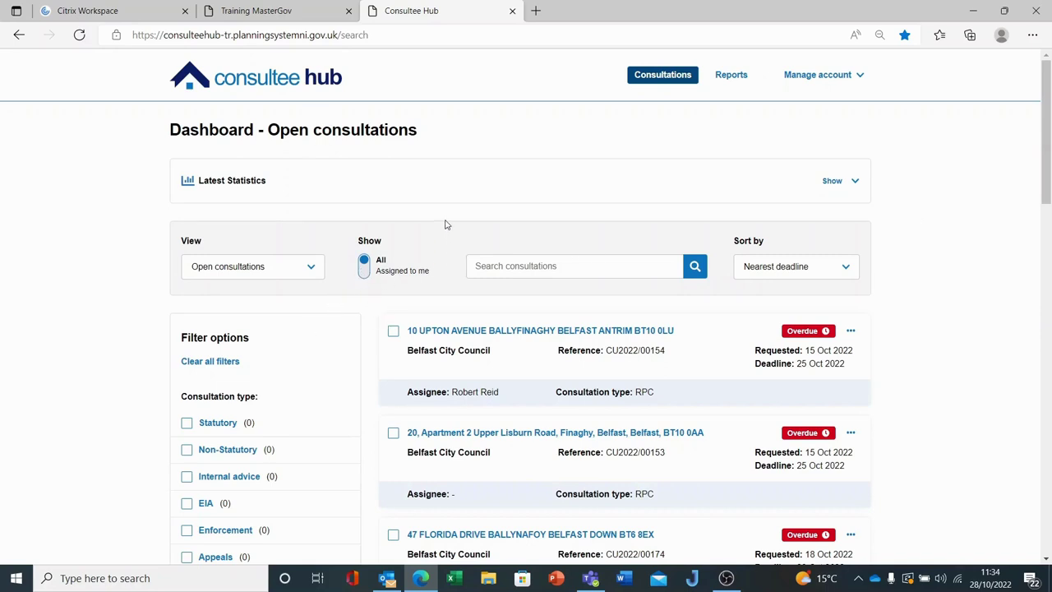
Show only consultations assigned to me, then return to all consultations.
{"action": "scroll", "coordinate": [444, 226], "scroll_direction": "down", "scroll_amount": 1}
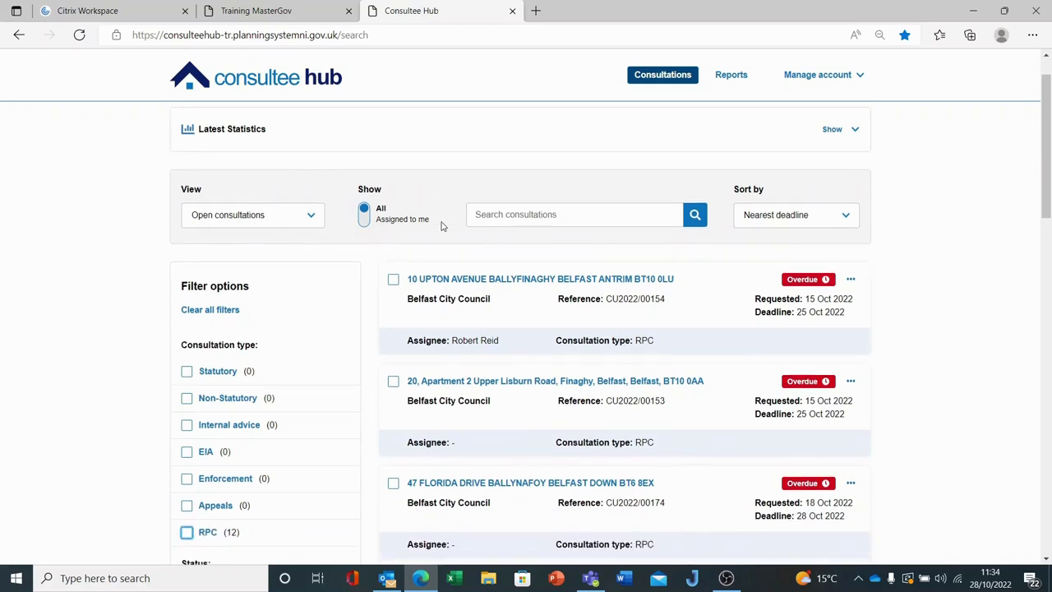
{"action": "left_click", "coordinate": [367, 227]}
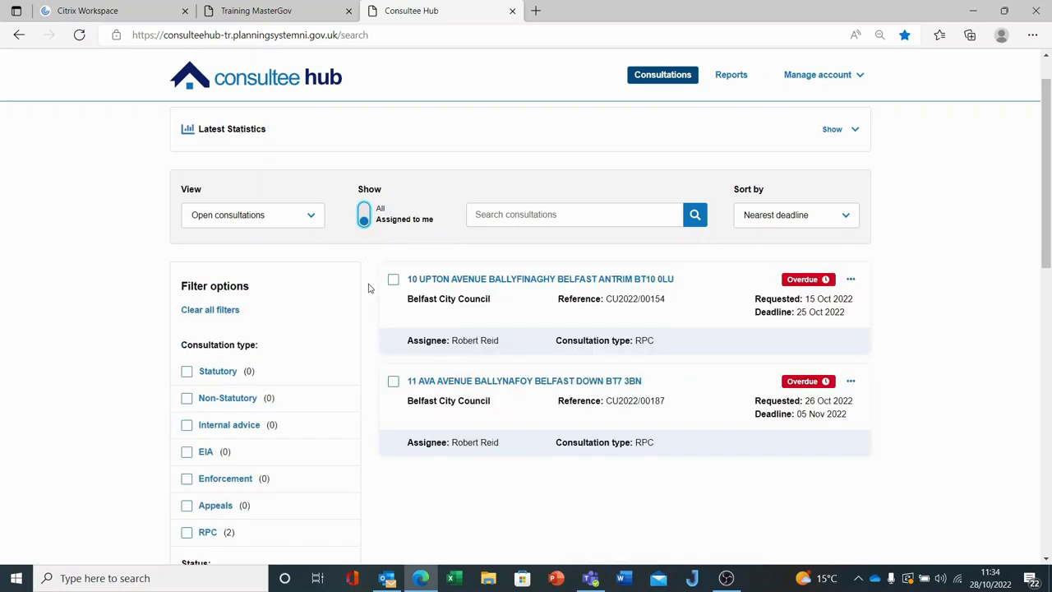
{"action": "left_click", "coordinate": [364, 212]}
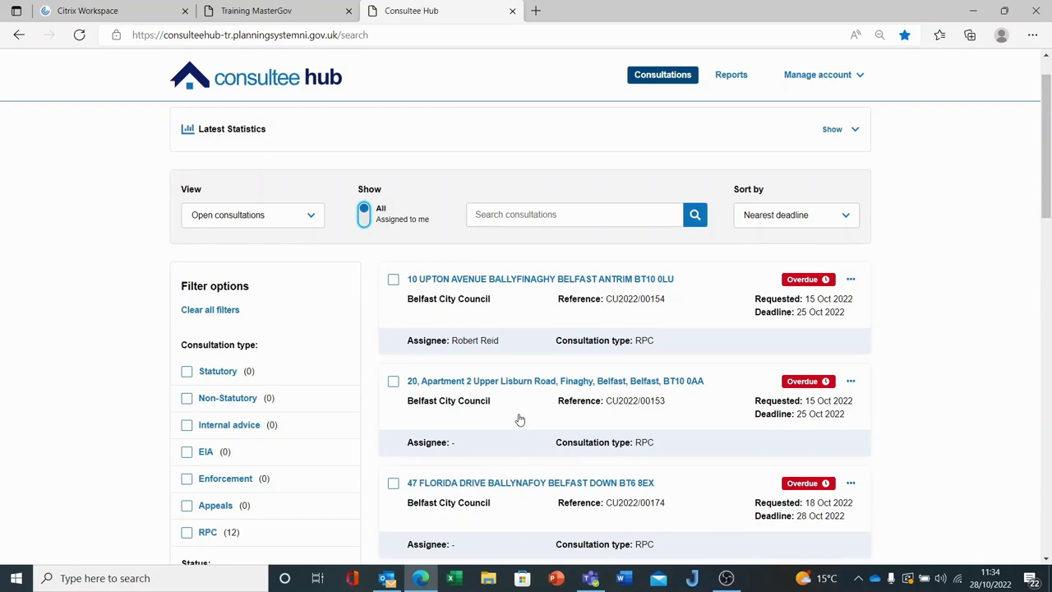
Filter the open consultations to RPC and browse page 1 of the results.
{"action": "scroll", "coordinate": [520, 419], "scroll_direction": "down", "scroll_amount": 3}
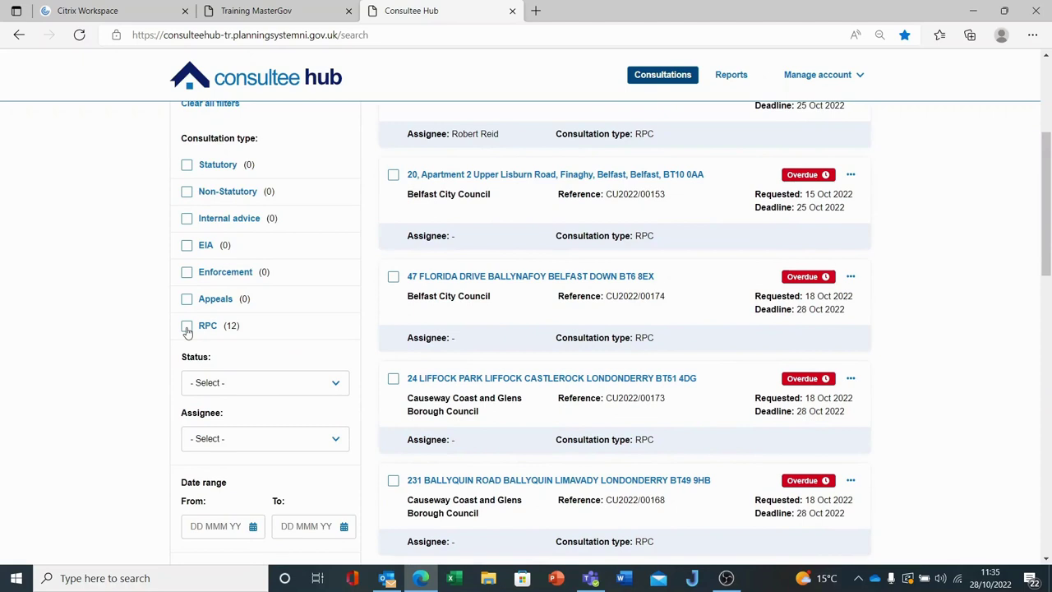
{"action": "left_click", "coordinate": [187, 329]}
{"action": "scroll", "coordinate": [377, 332], "scroll_direction": "up", "scroll_amount": 3}
{"action": "scroll", "coordinate": [380, 336], "scroll_direction": "down", "scroll_amount": 3}
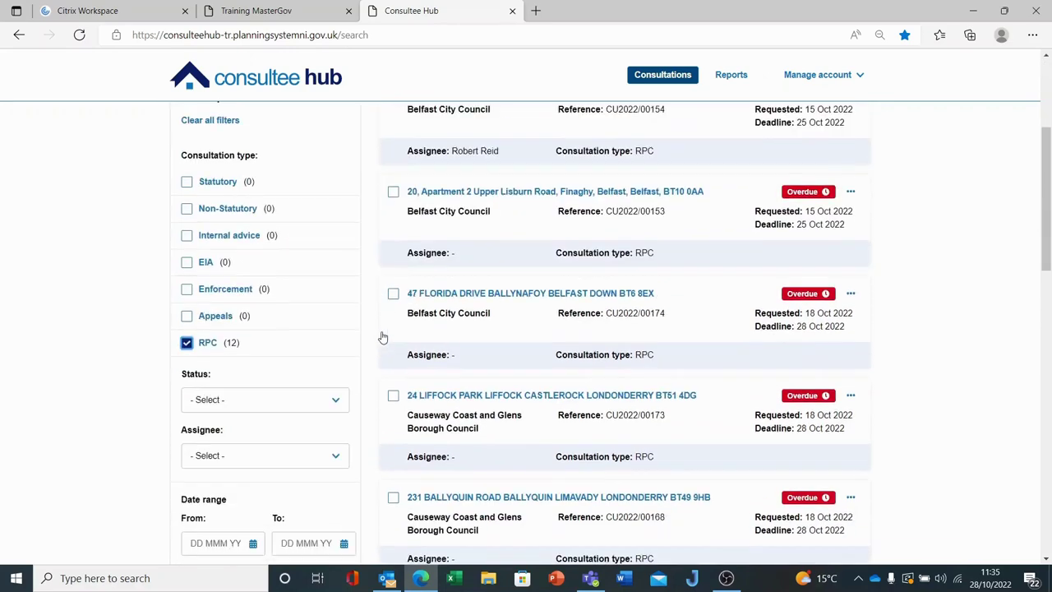
{"action": "scroll", "coordinate": [382, 338], "scroll_direction": "down", "scroll_amount": 1}
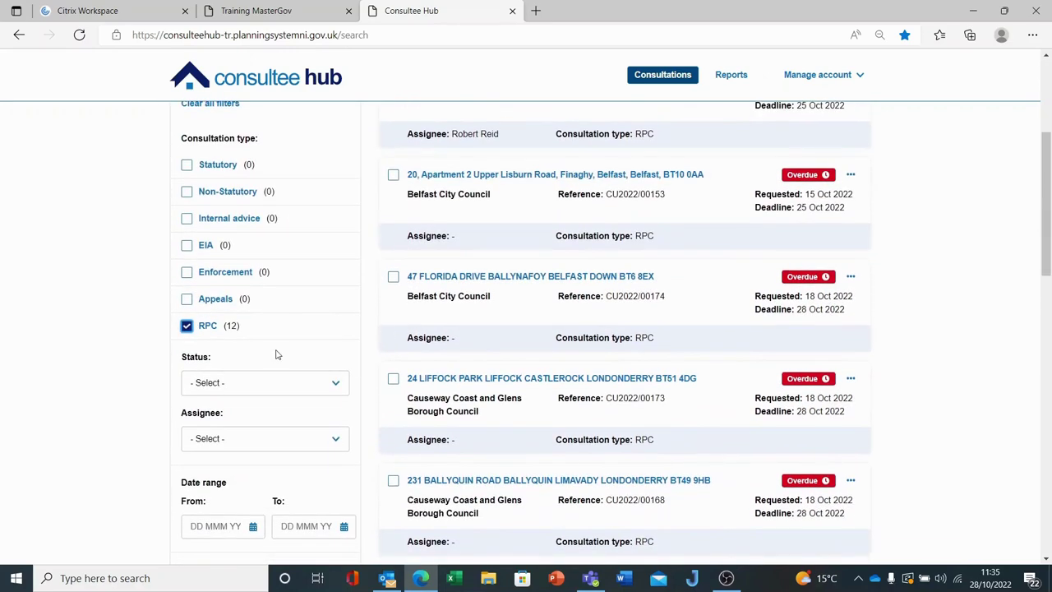
{"action": "scroll", "coordinate": [304, 331], "scroll_direction": "up", "scroll_amount": 2}
{"action": "scroll", "coordinate": [422, 391], "scroll_direction": "down", "scroll_amount": 5}
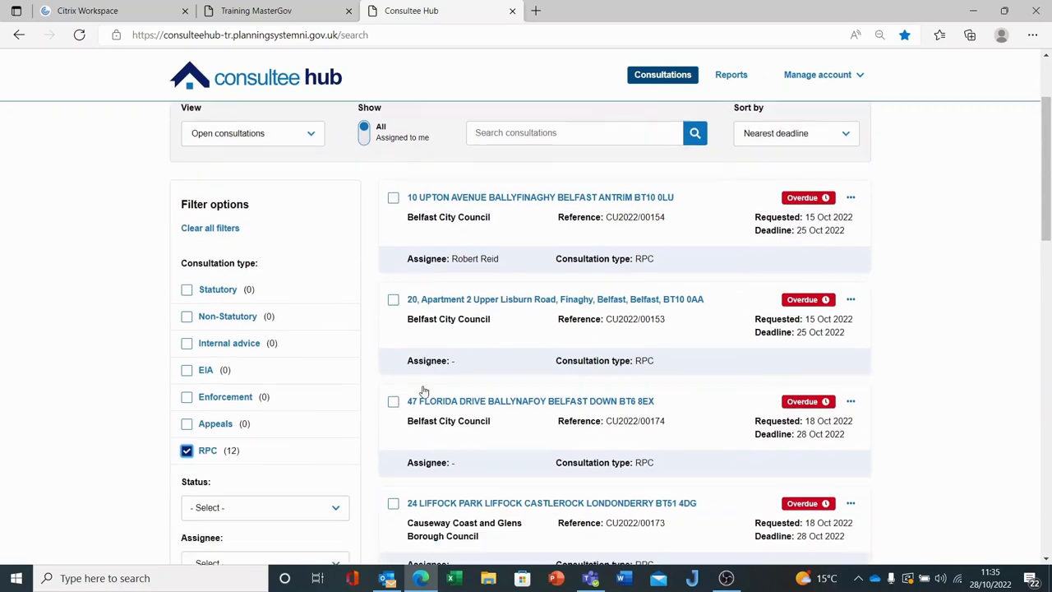
{"action": "scroll", "coordinate": [421, 386], "scroll_direction": "down", "scroll_amount": 4}
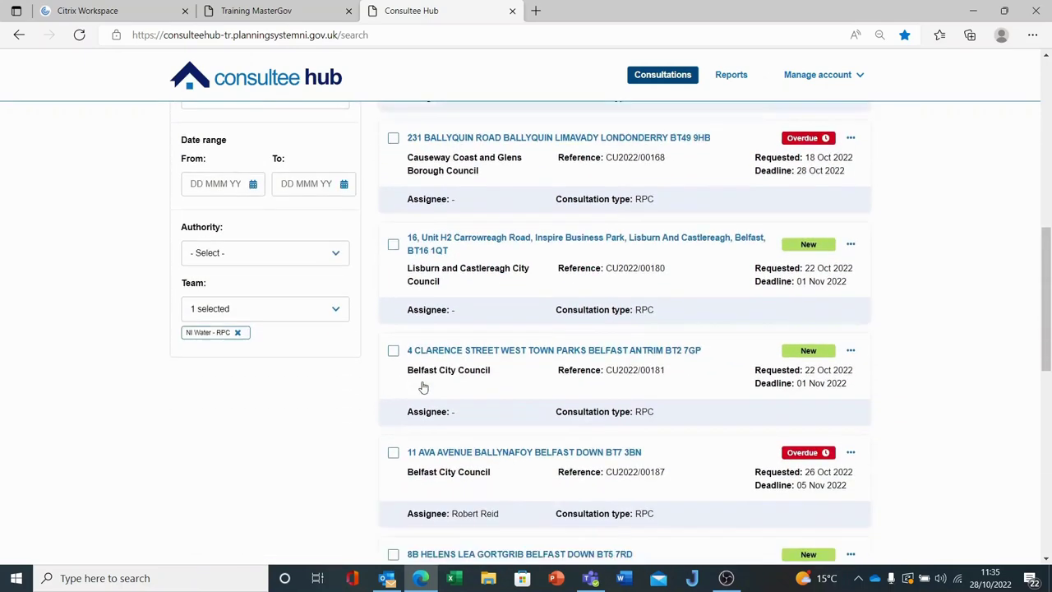
{"action": "scroll", "coordinate": [422, 387], "scroll_direction": "down", "scroll_amount": 1}
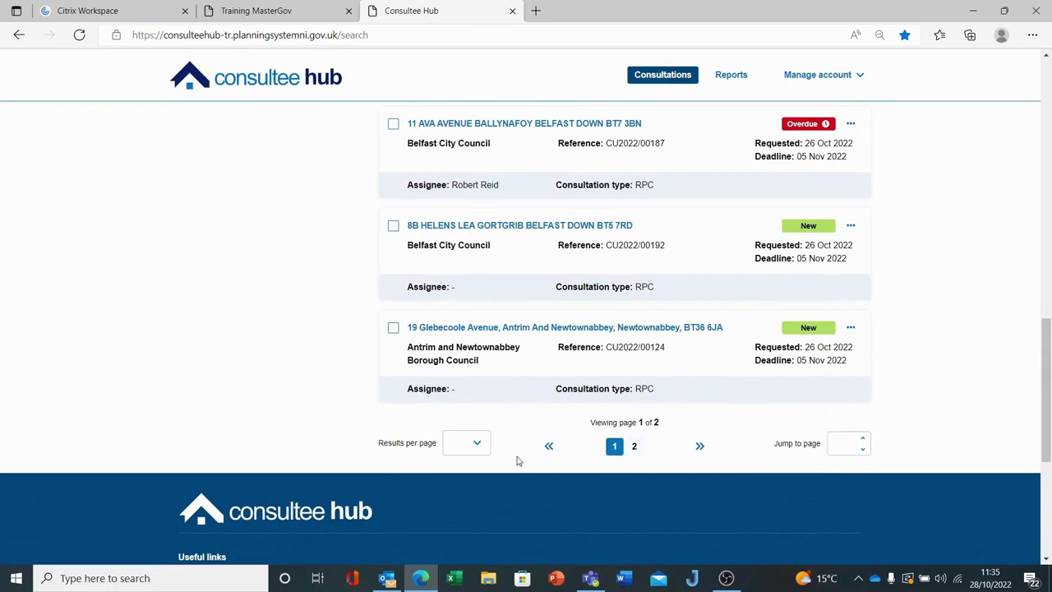
Show 25 results per page and scroll down to the last Newry, Mourne and Down consultation.
{"action": "left_click", "coordinate": [479, 449]}
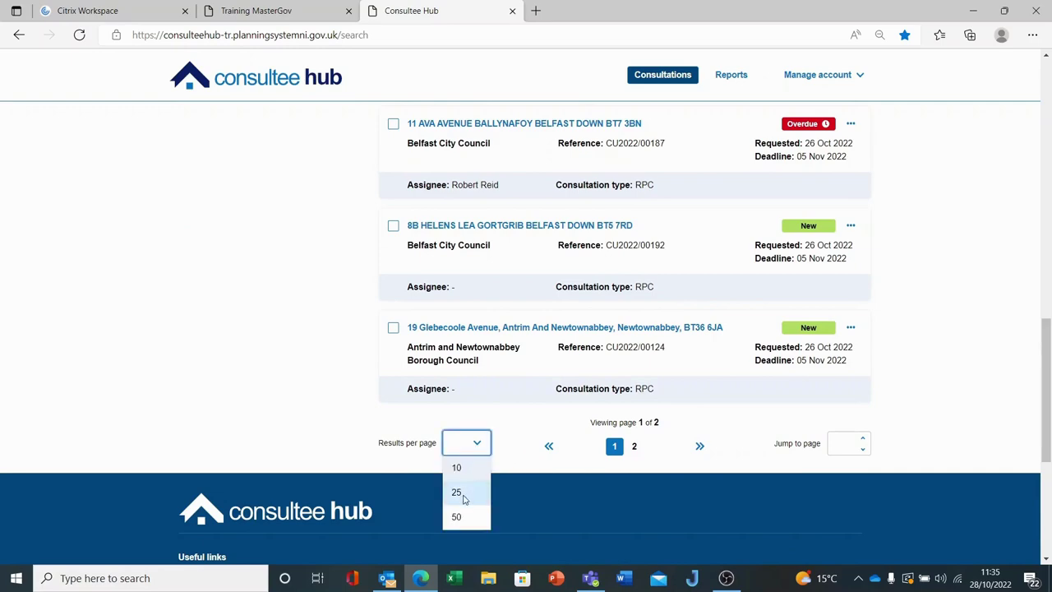
{"action": "left_click", "coordinate": [464, 498]}
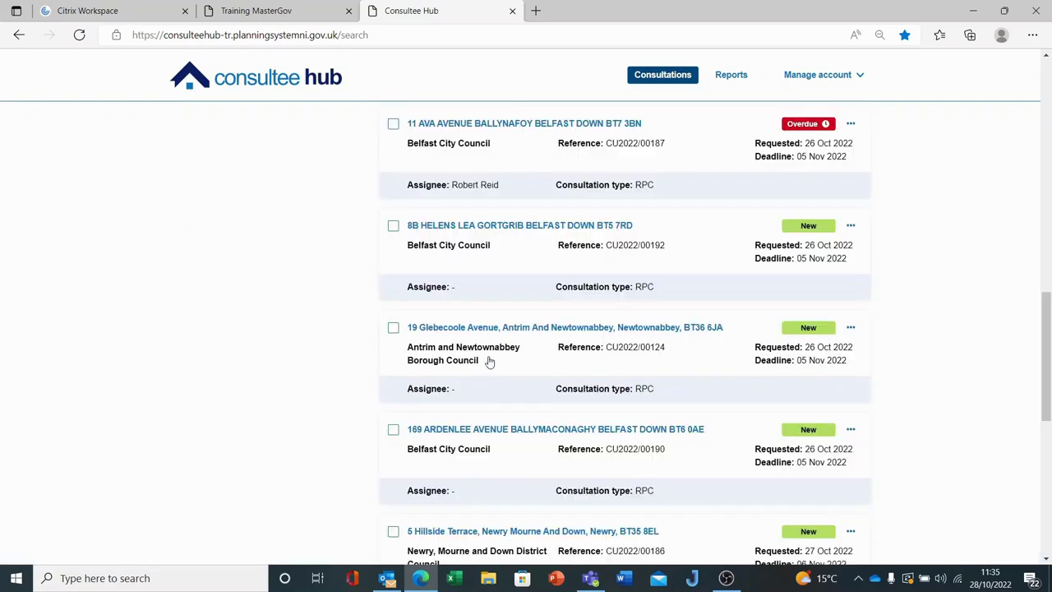
{"action": "scroll", "coordinate": [491, 360], "scroll_direction": "down", "scroll_amount": 3}
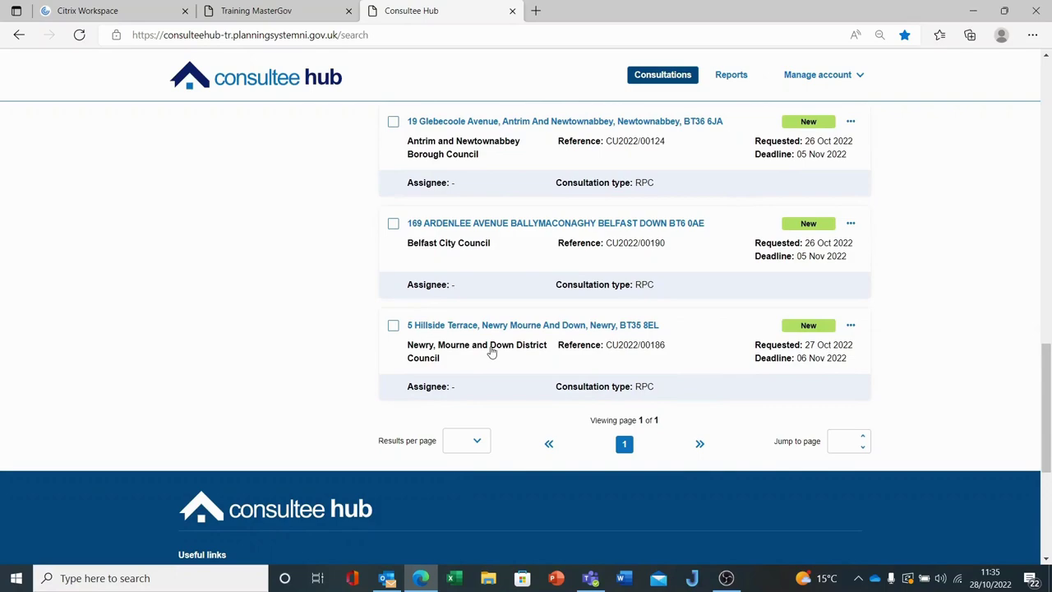
{"action": "scroll", "coordinate": [490, 352], "scroll_direction": "up", "scroll_amount": 15}
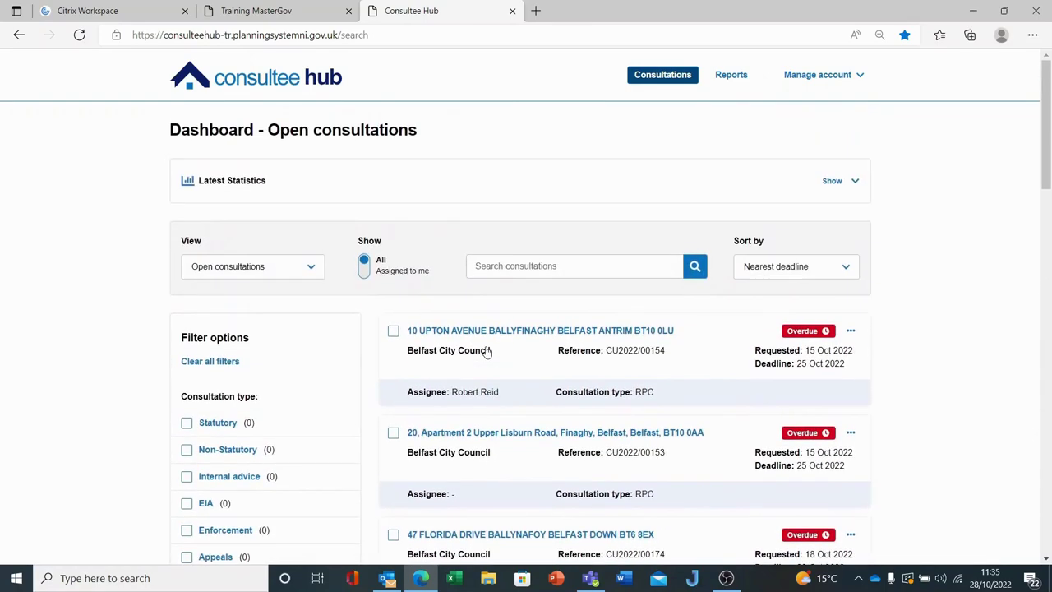
{"action": "scroll", "coordinate": [486, 351], "scroll_direction": "down", "scroll_amount": 10}
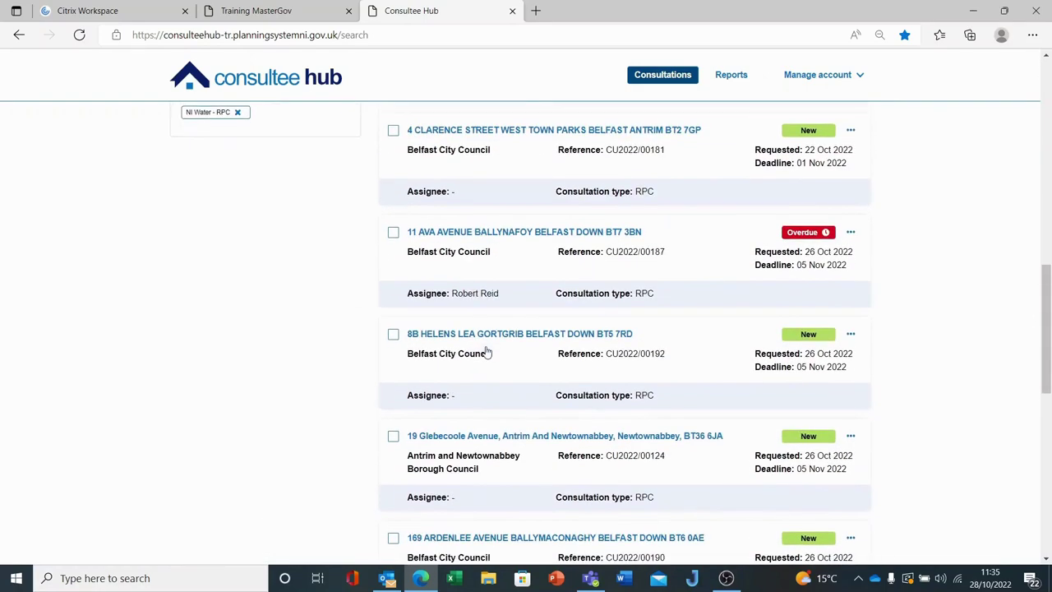
{"action": "scroll", "coordinate": [487, 351], "scroll_direction": "down", "scroll_amount": 2}
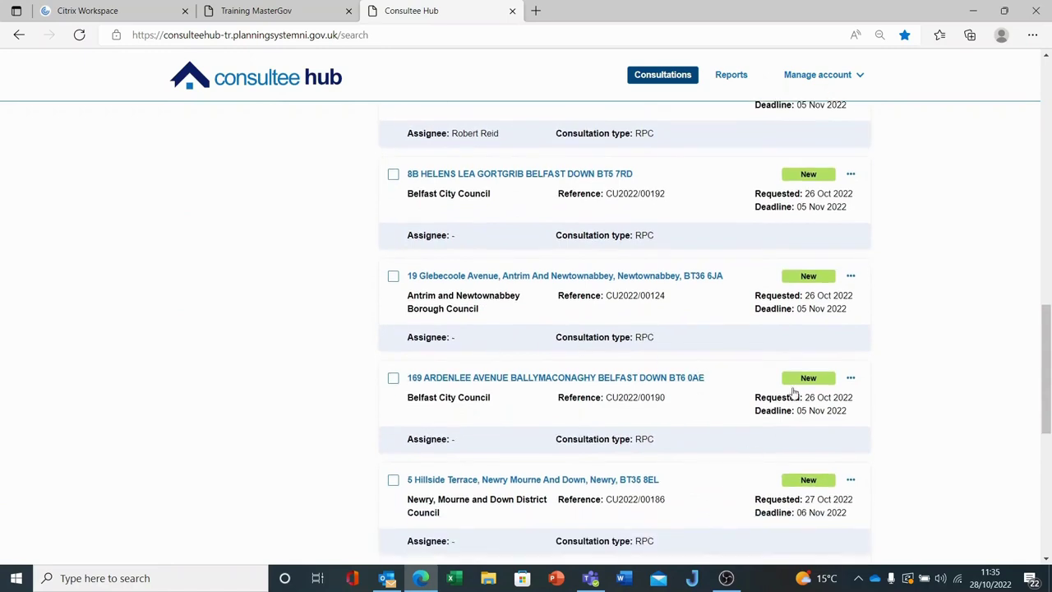
{"action": "scroll", "coordinate": [808, 288], "scroll_direction": "up", "scroll_amount": 3}
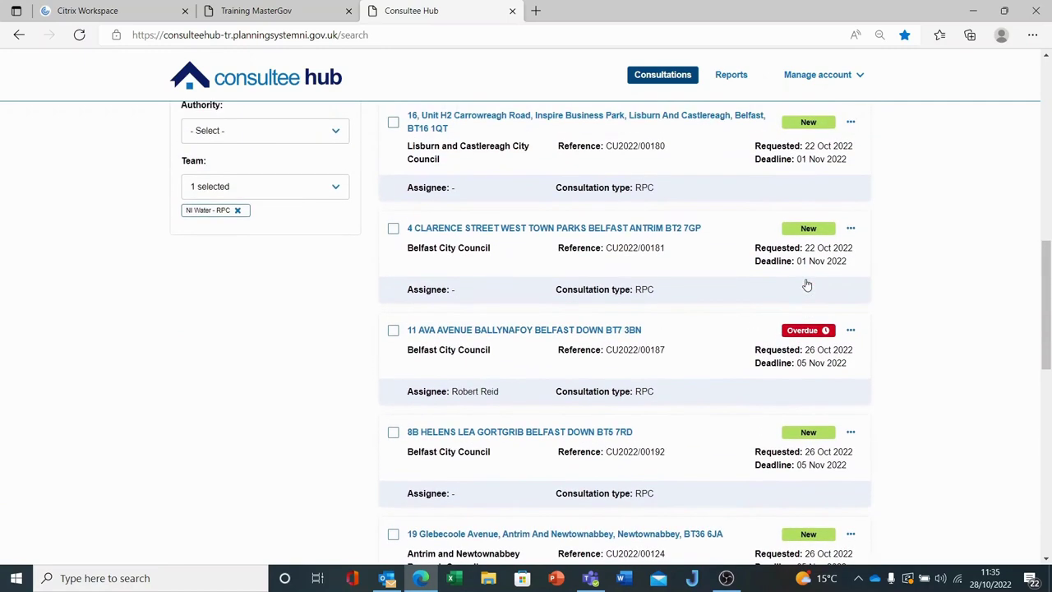
{"action": "scroll", "coordinate": [808, 284], "scroll_direction": "up", "scroll_amount": 5}
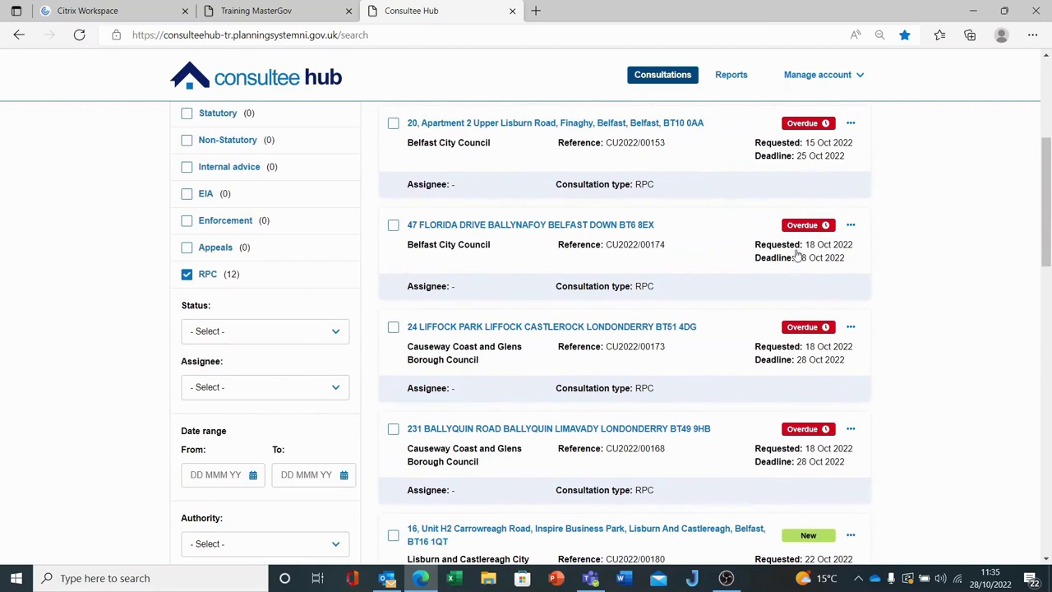
{"action": "scroll", "coordinate": [797, 252], "scroll_direction": "up", "scroll_amount": 2}
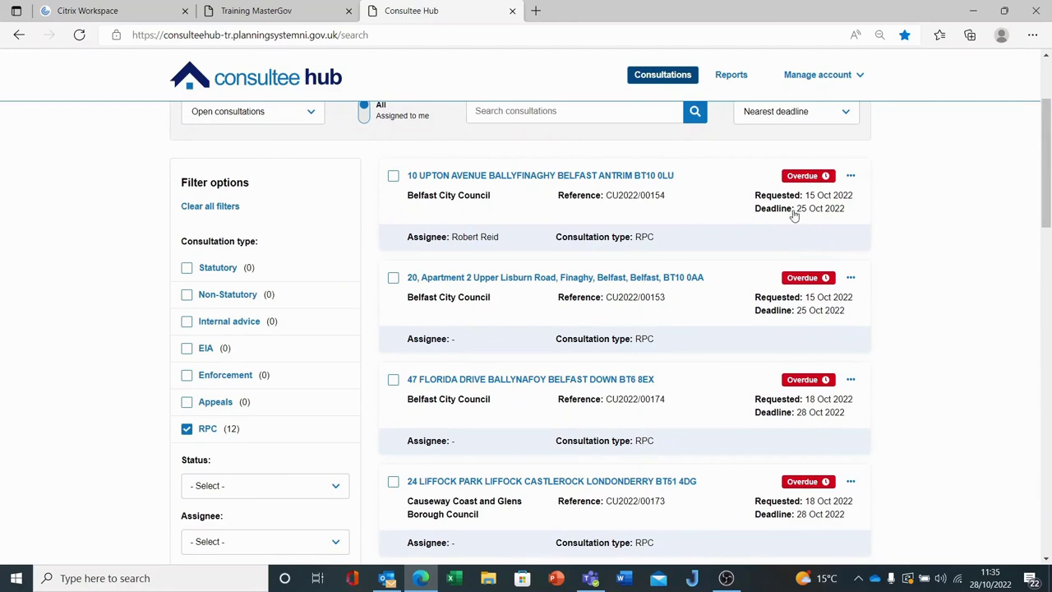
{"action": "scroll", "coordinate": [807, 228], "scroll_direction": "down", "scroll_amount": 2}
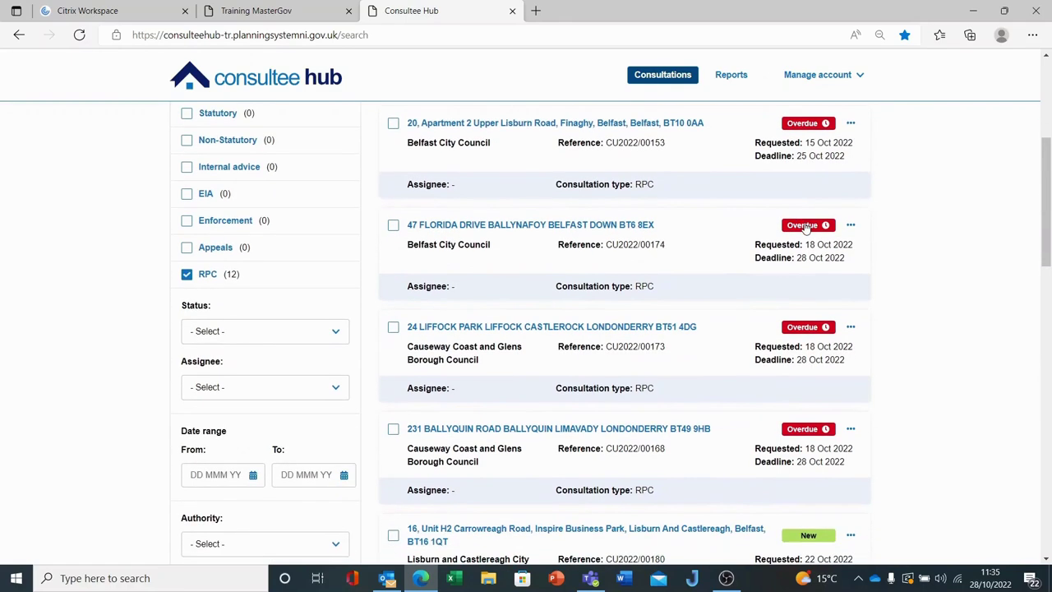
{"action": "scroll", "coordinate": [806, 228], "scroll_direction": "down", "scroll_amount": 3}
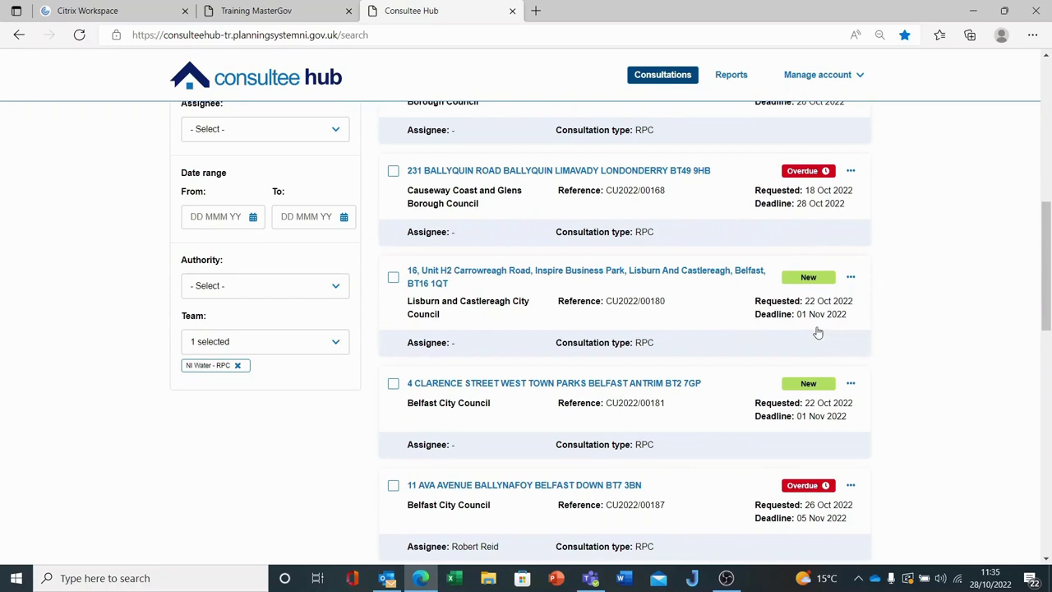
{"action": "scroll", "coordinate": [818, 332], "scroll_direction": "down", "scroll_amount": 1}
{"action": "scroll", "coordinate": [818, 332], "scroll_direction": "down", "scroll_amount": 3}
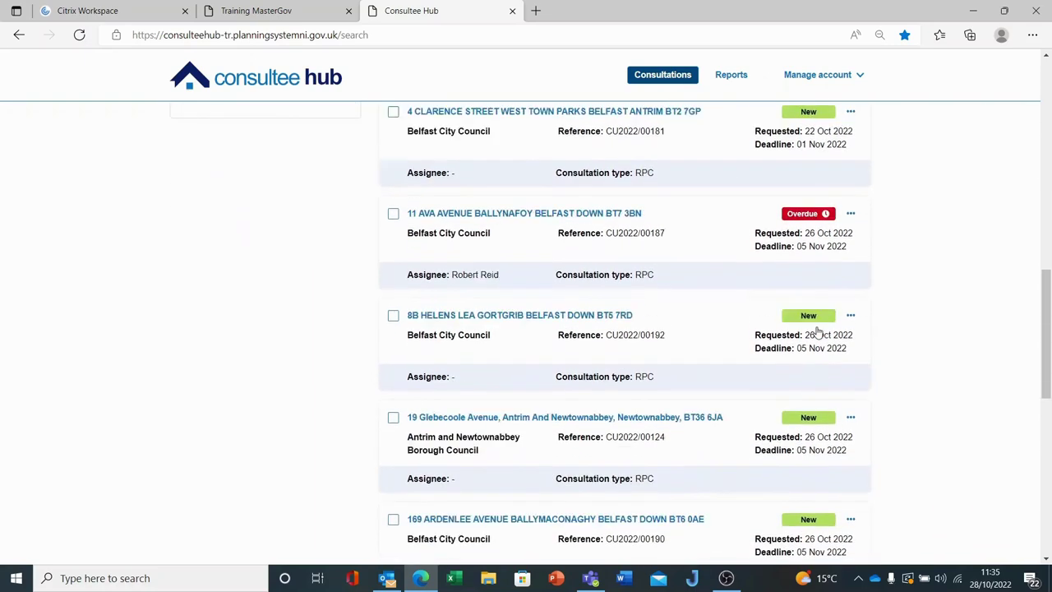
{"action": "scroll", "coordinate": [818, 332], "scroll_direction": "down", "scroll_amount": 3}
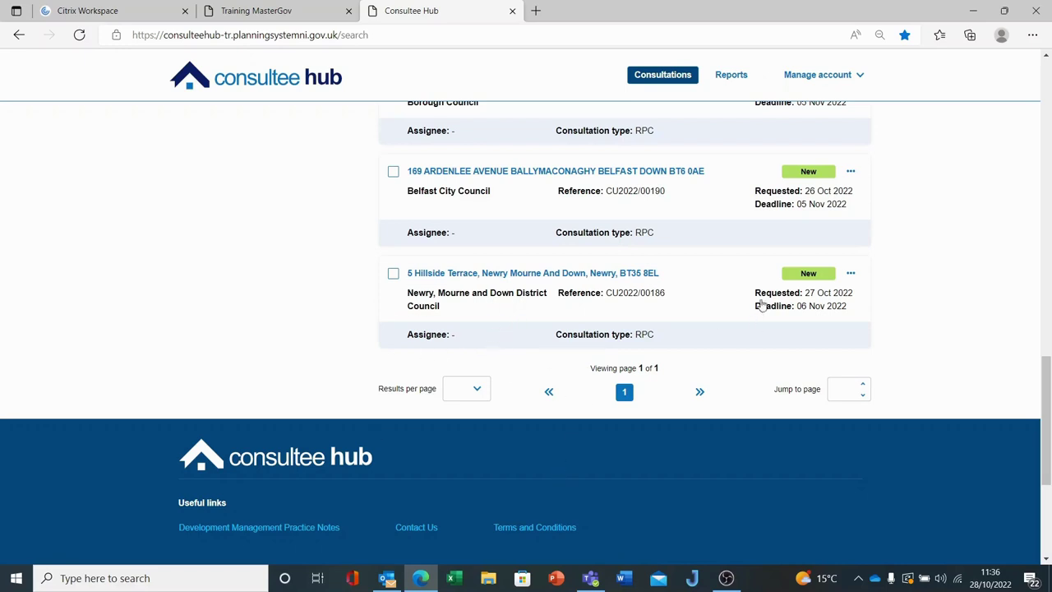
Open the summary of the last RPC consultation, CU2022/00186.
{"action": "left_click", "coordinate": [688, 293]}
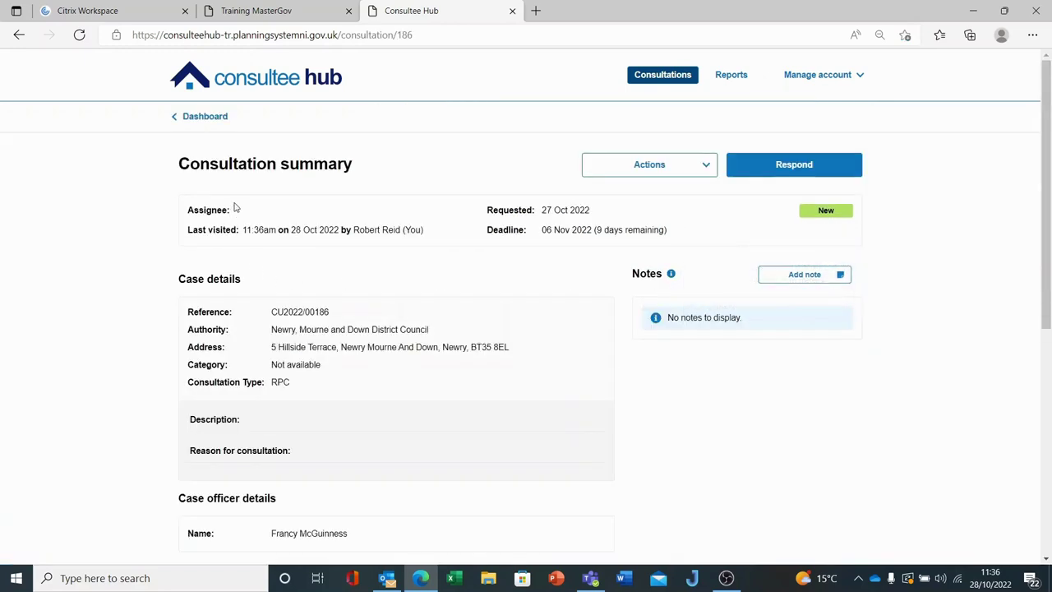
{"action": "scroll", "coordinate": [455, 223], "scroll_direction": "down", "scroll_amount": 3}
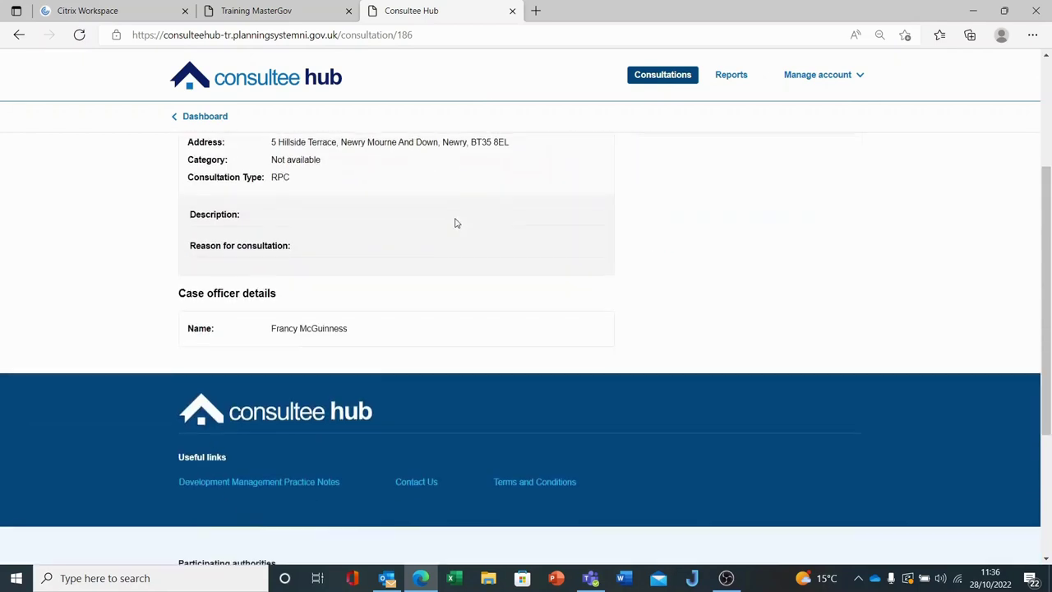
{"action": "scroll", "coordinate": [456, 223], "scroll_direction": "up", "scroll_amount": 2}
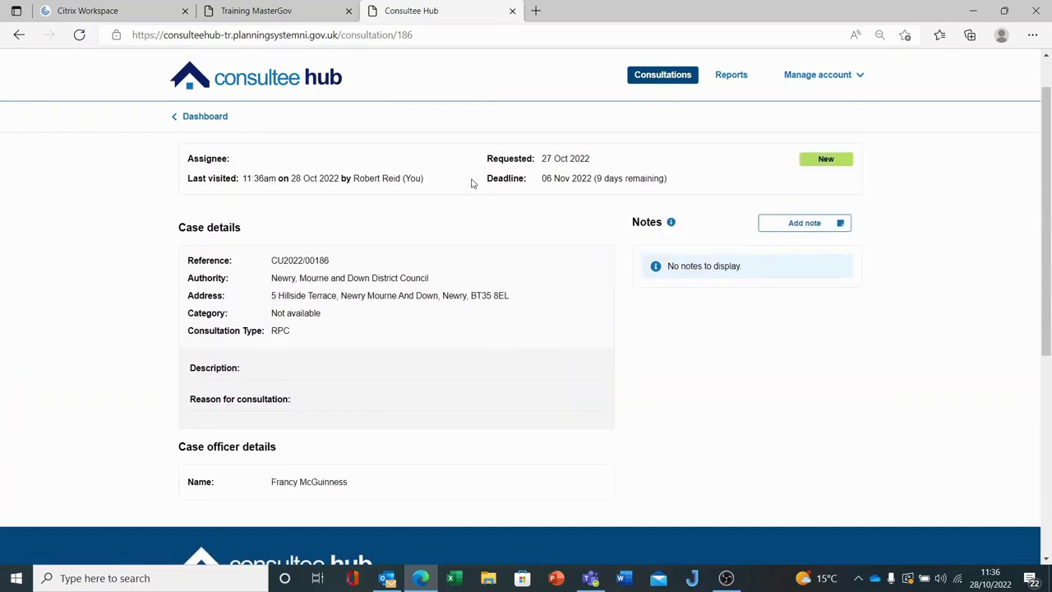
{"action": "scroll", "coordinate": [551, 219], "scroll_direction": "up", "scroll_amount": 1}
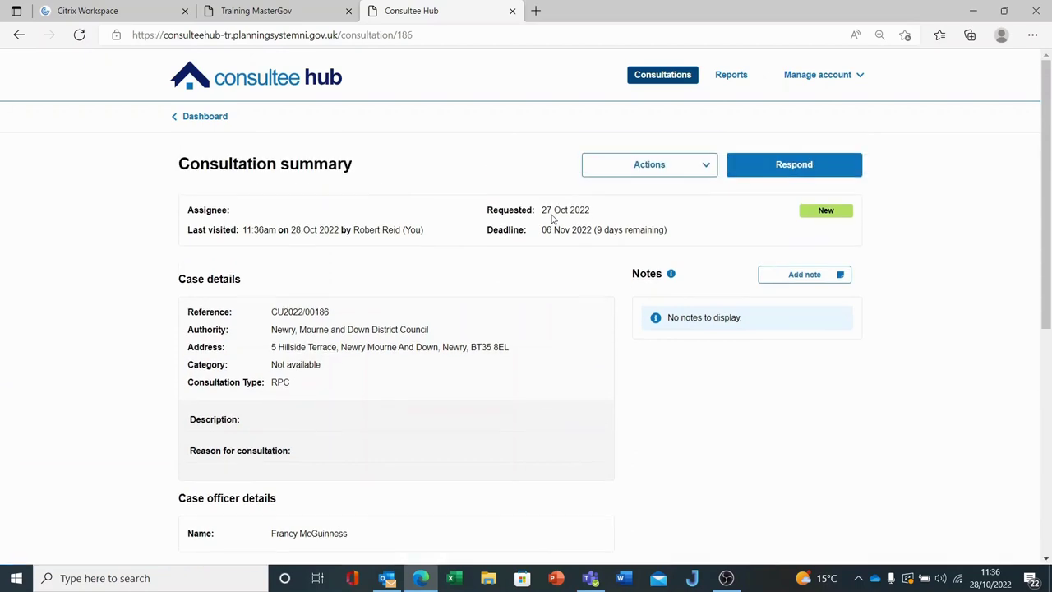
Assign CU2022/00186 to the logged-in consultee so its status becomes Active.
{"action": "left_click", "coordinate": [703, 170]}
{"action": "left_click", "coordinate": [613, 212]}
{"action": "left_click", "coordinate": [452, 163]}
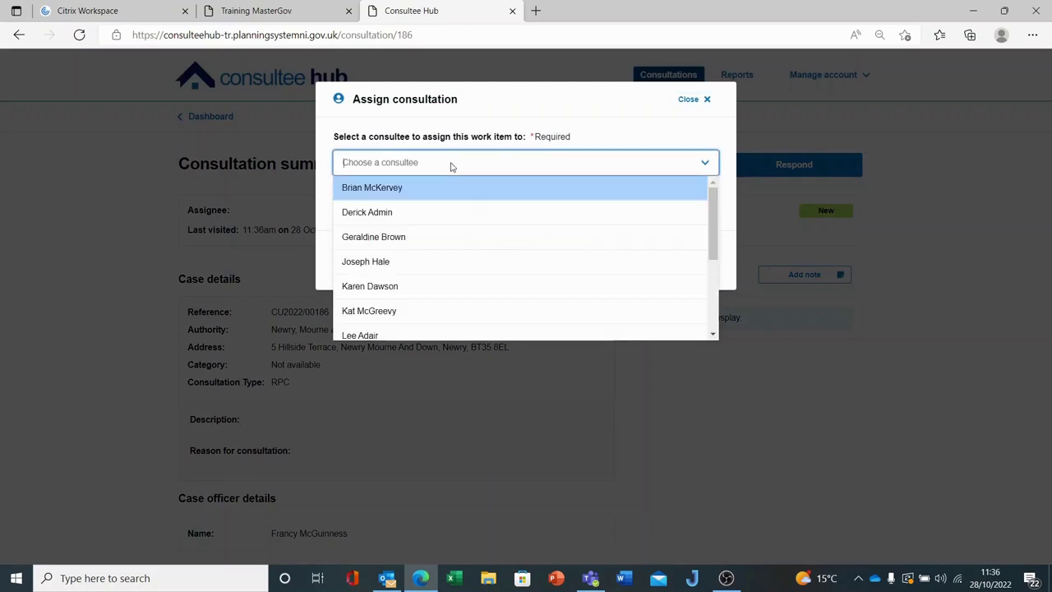
{"action": "scroll", "coordinate": [442, 247], "scroll_direction": "down", "scroll_amount": 4}
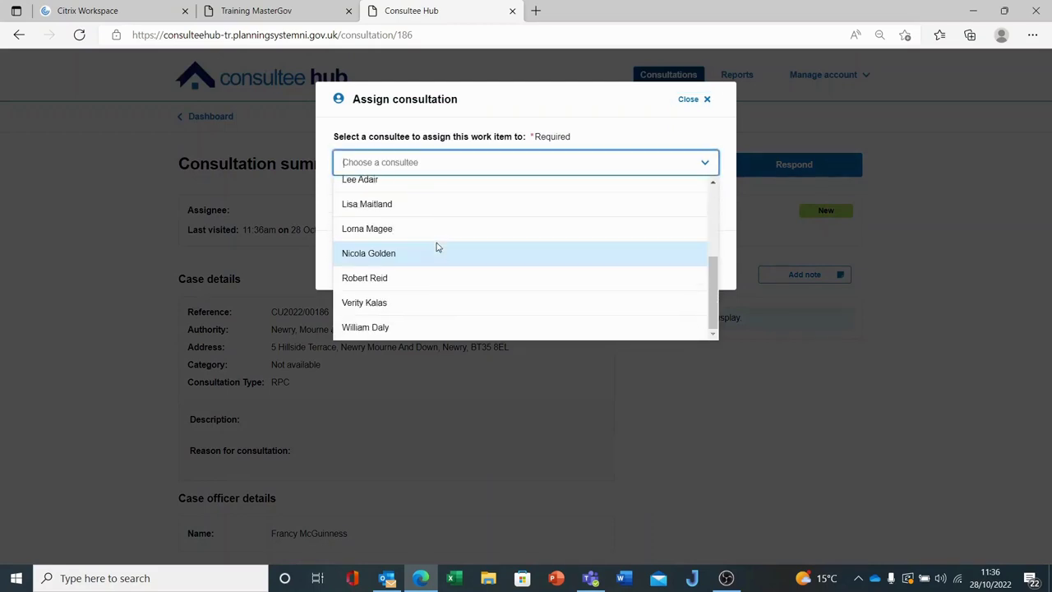
{"action": "left_click", "coordinate": [383, 279]}
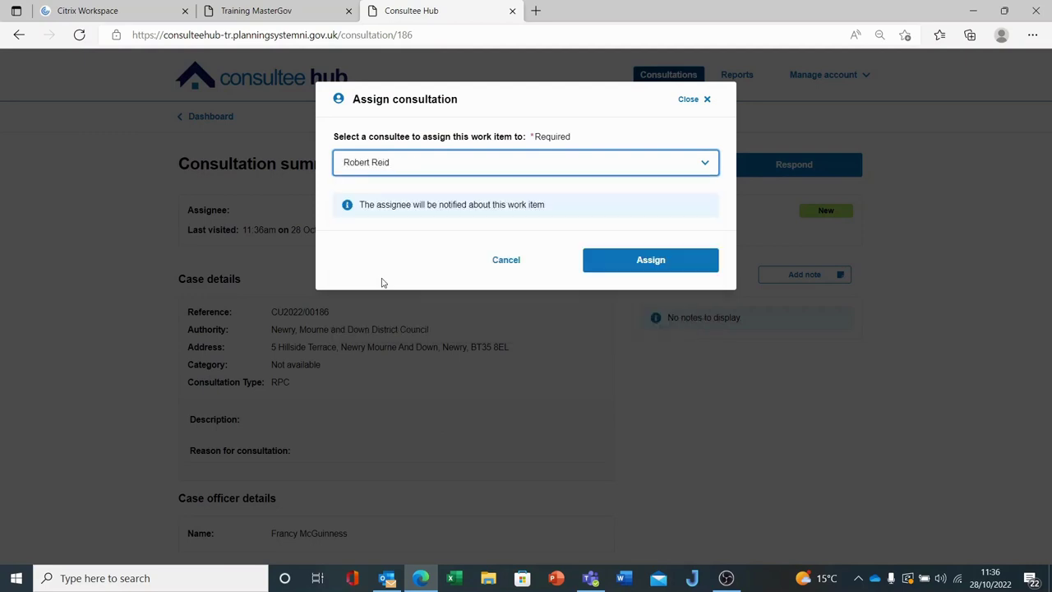
{"action": "left_click", "coordinate": [637, 265]}
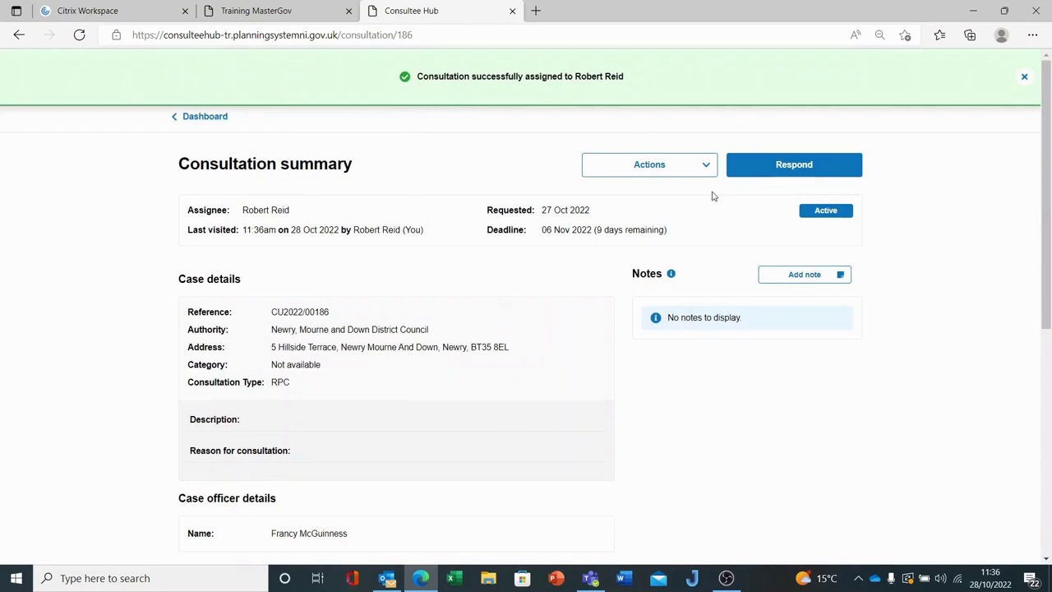
Start a response to CU2022/00186, check Past responses, then return to My response.
{"action": "left_click", "coordinate": [802, 168]}
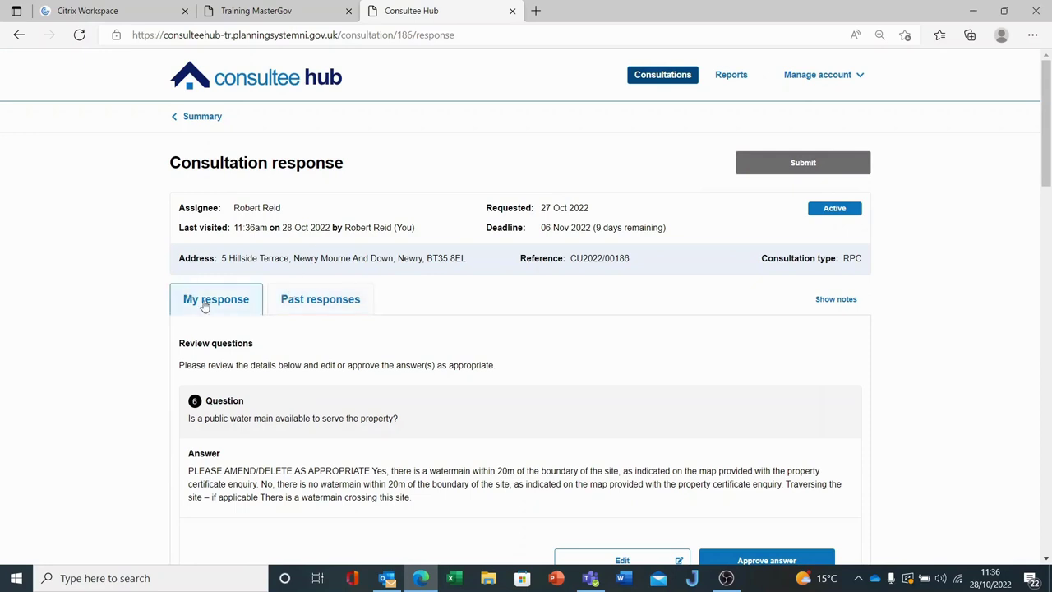
{"action": "scroll", "coordinate": [134, 266], "scroll_direction": "down", "scroll_amount": 1}
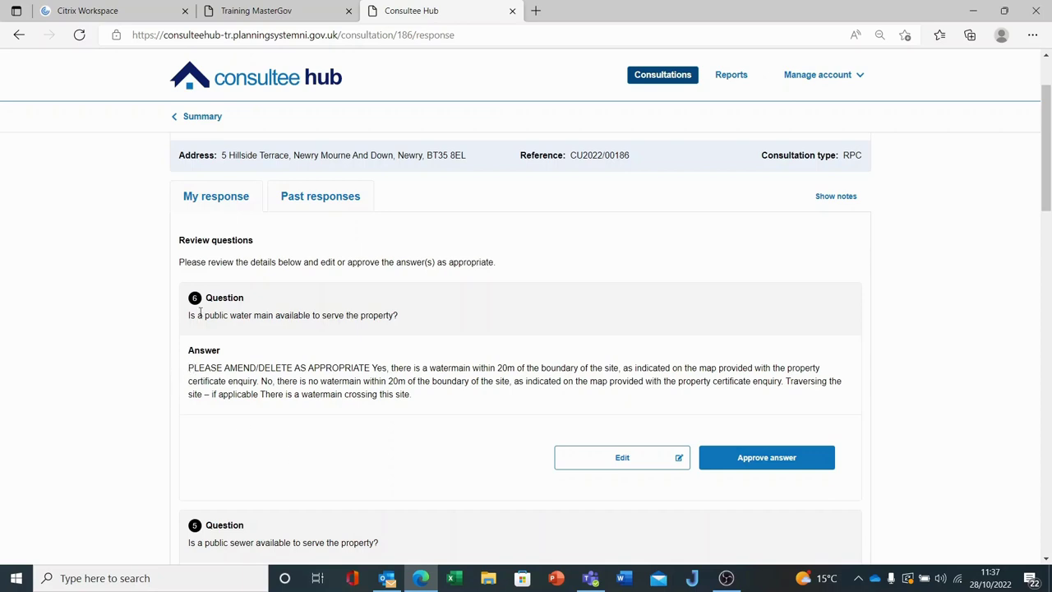
{"action": "scroll", "coordinate": [198, 308], "scroll_direction": "down", "scroll_amount": 1}
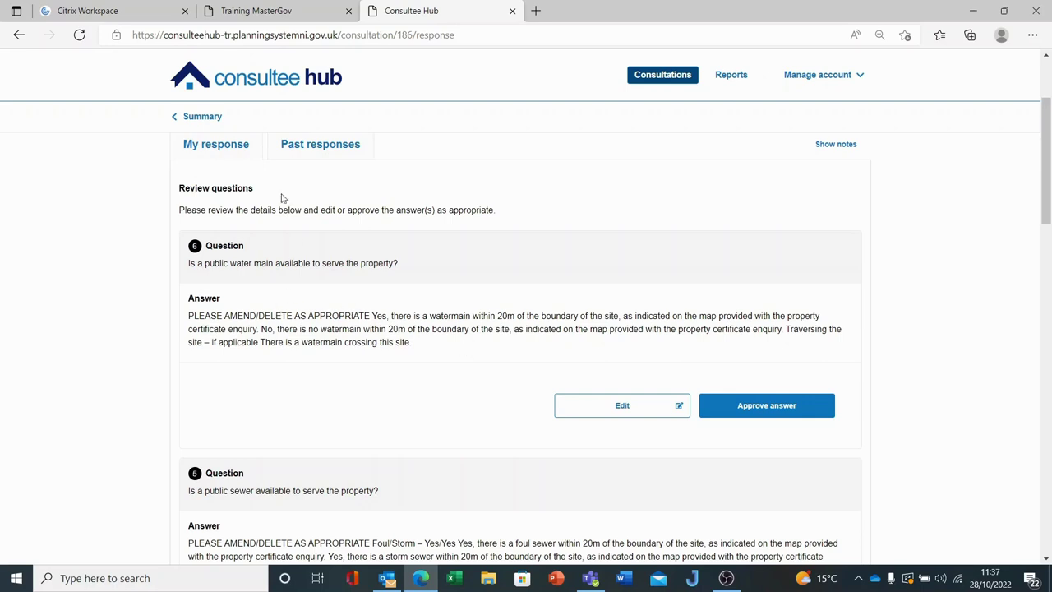
{"action": "left_click", "coordinate": [315, 148]}
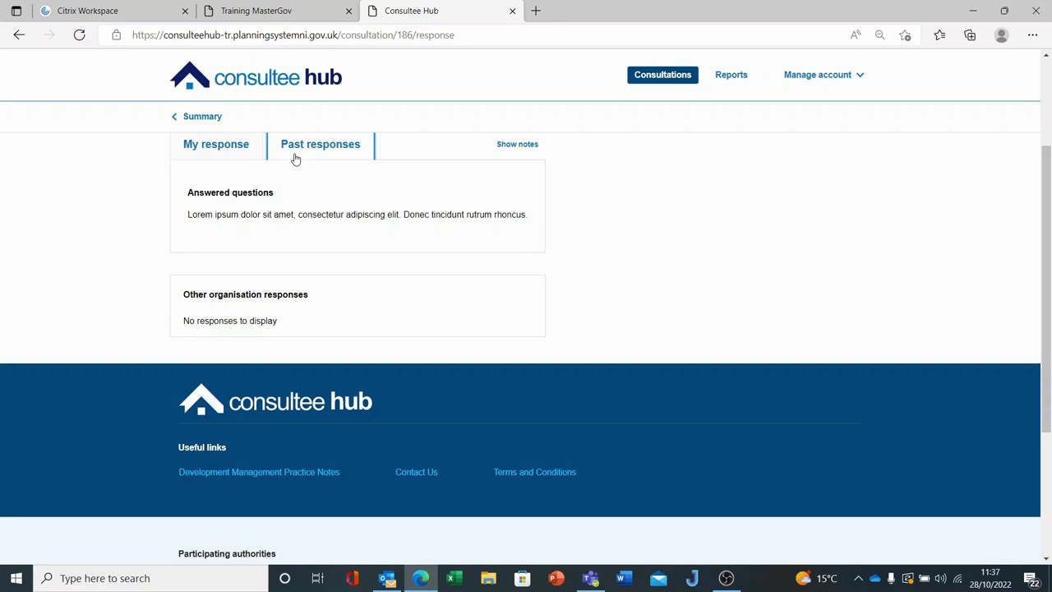
{"action": "left_click", "coordinate": [210, 145]}
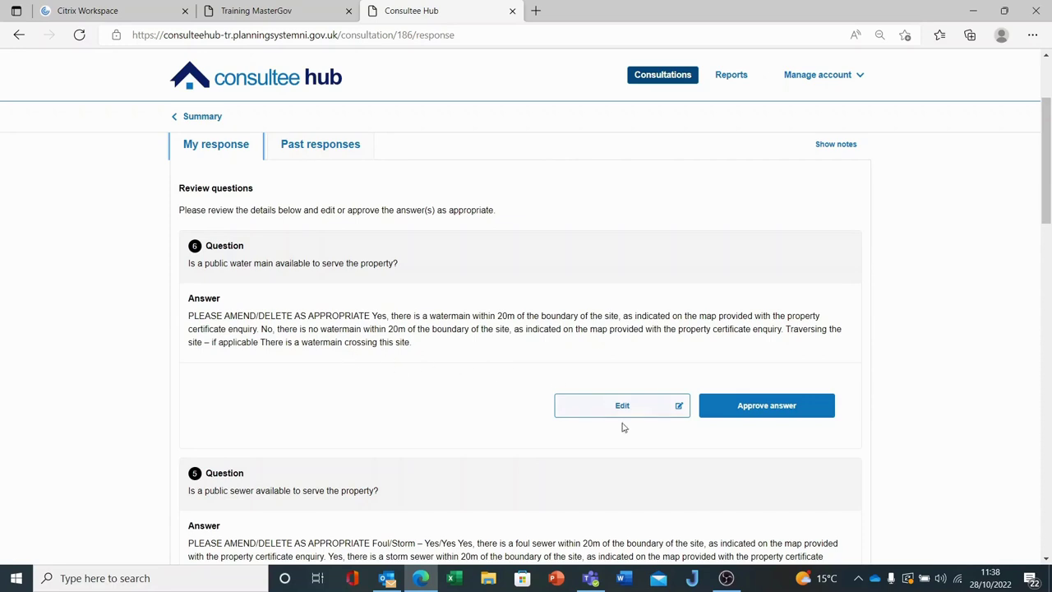
Trim question 6's answer to the 'Yes, there is a watermain within 20m' statement, then save and approve it.
{"action": "left_click", "coordinate": [625, 408]}
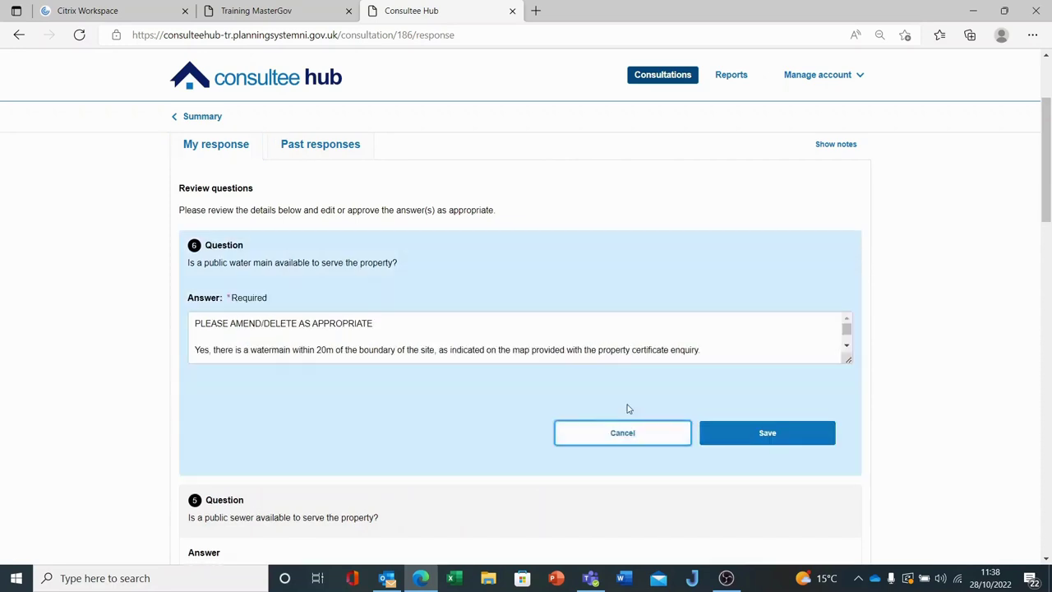
{"action": "left_click_drag", "start_coordinate": [406, 321], "coordinate": [129, 317]}
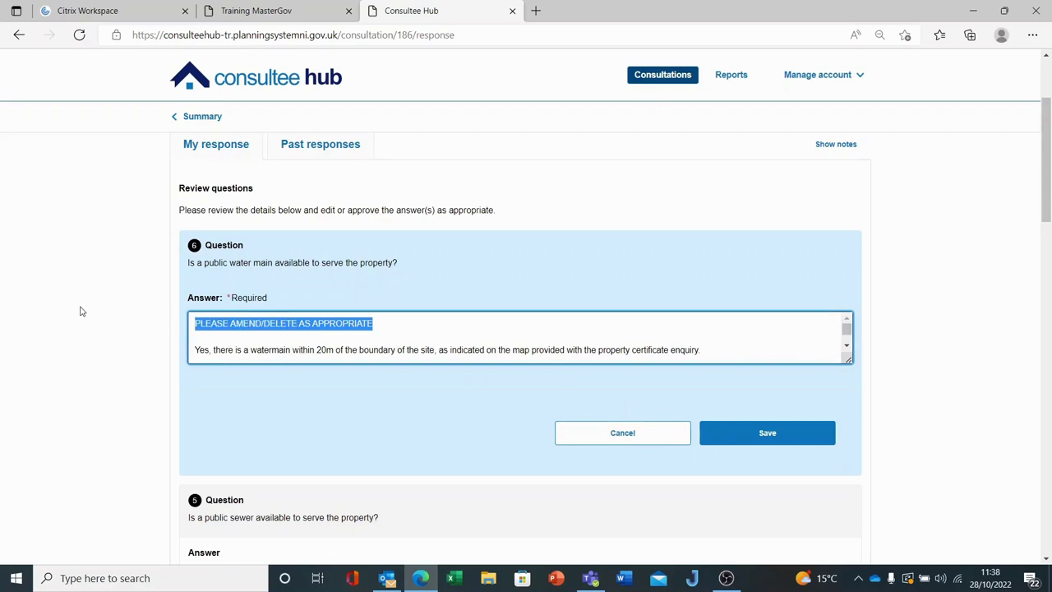
{"action": "key", "text": "Delete"}
{"action": "key", "text": "Delete"}
{"action": "key", "text": "Delete"}
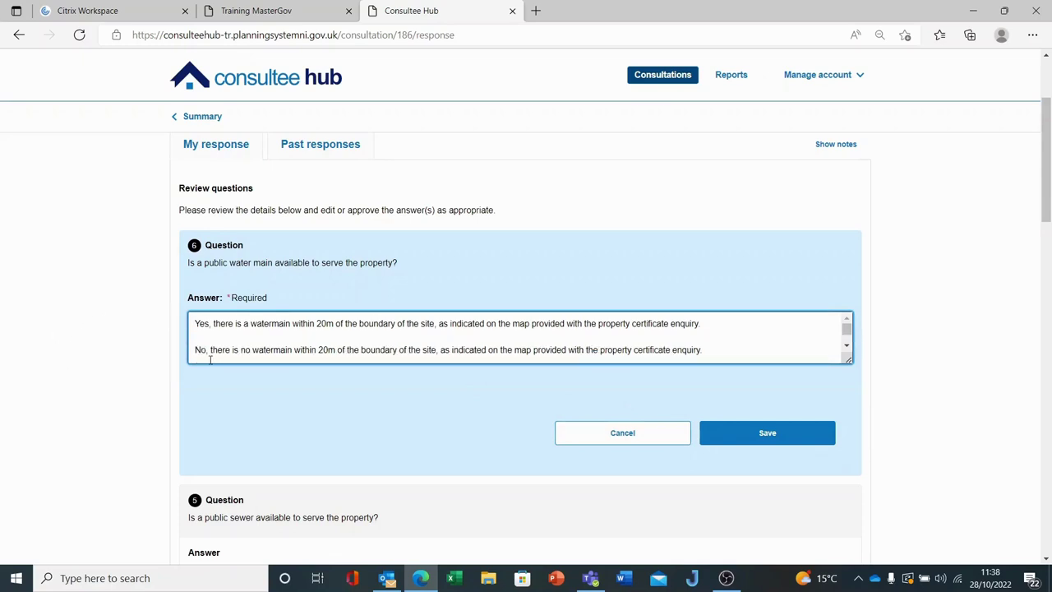
{"action": "left_click_drag", "start_coordinate": [197, 352], "coordinate": [483, 379]}
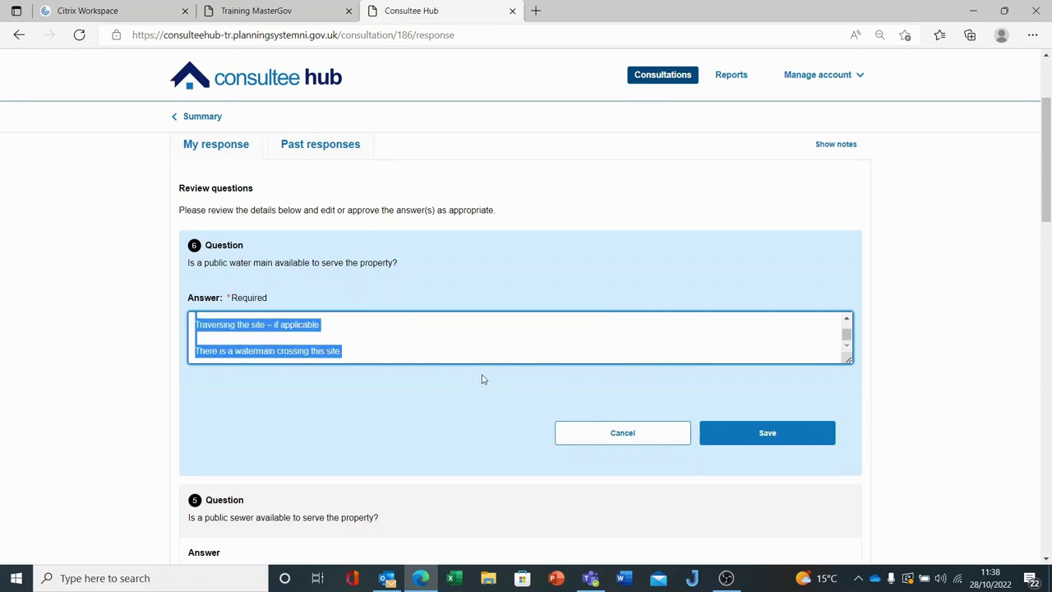
{"action": "key", "text": "Delete"}
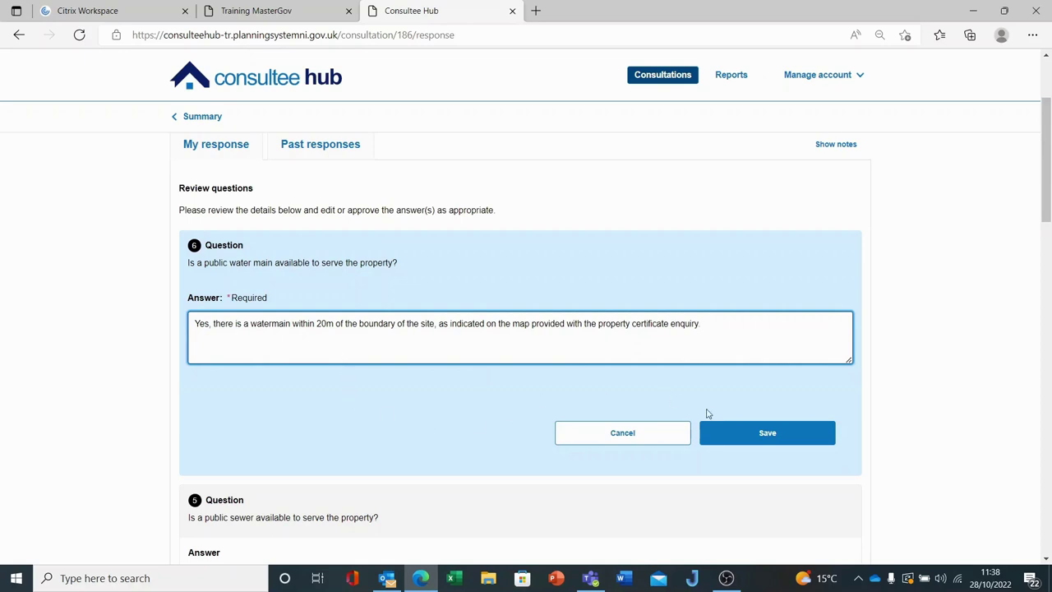
{"action": "left_click", "coordinate": [769, 433]}
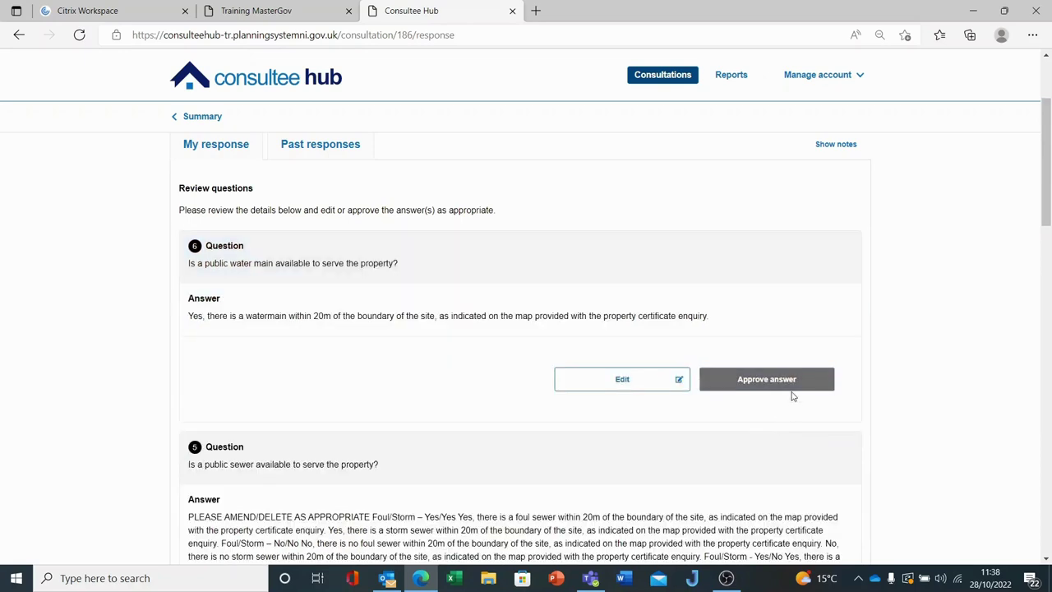
{"action": "left_click", "coordinate": [767, 380]}
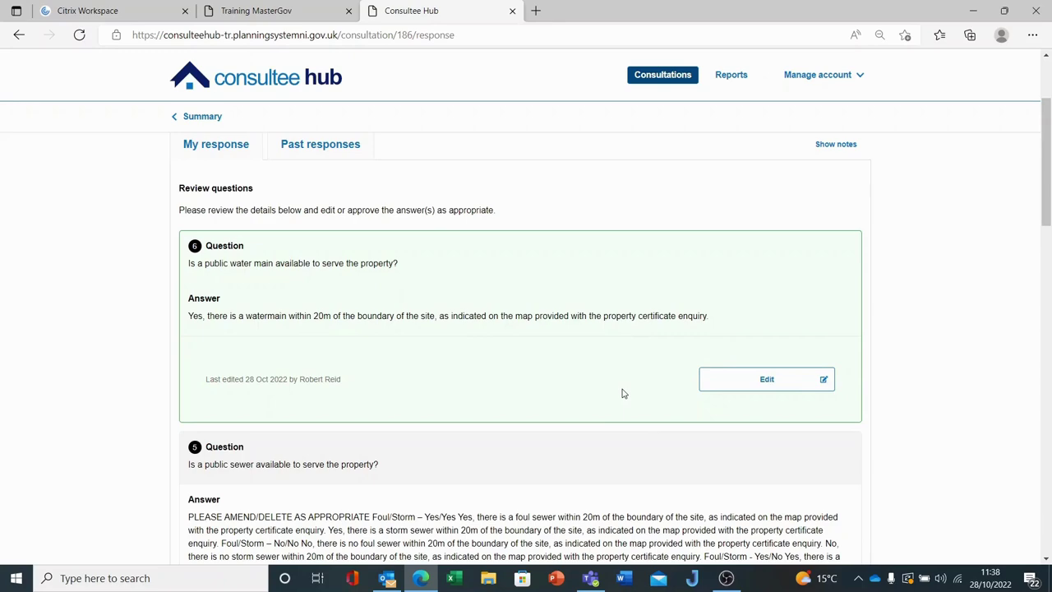
{"action": "scroll", "coordinate": [576, 366], "scroll_direction": "down", "scroll_amount": 3}
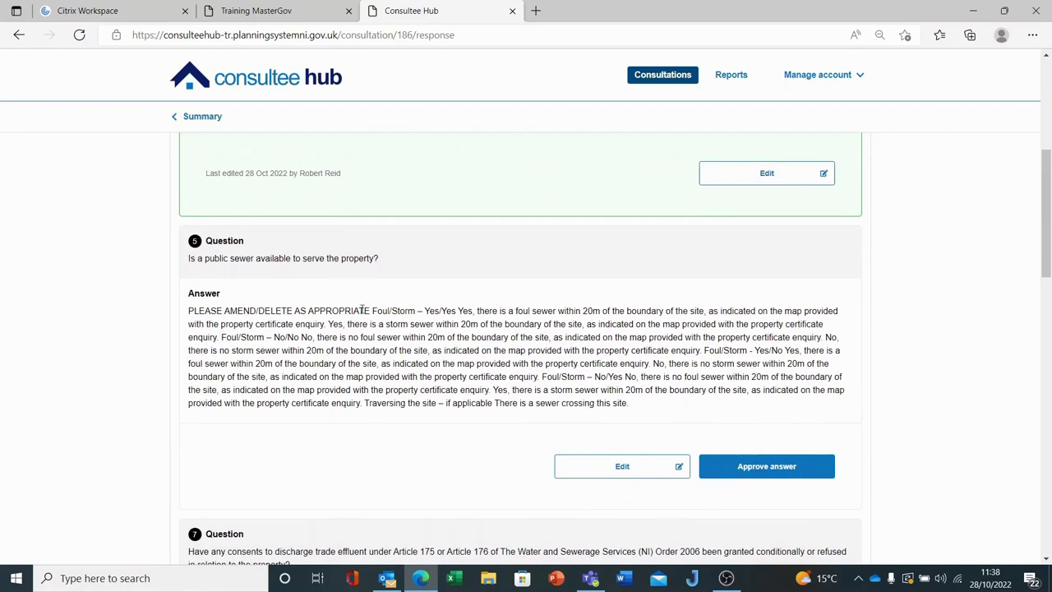
Delete the PLEASE AMEND/DELETE AS APPROPRIATE line from question 5's answer.
{"action": "left_click", "coordinate": [618, 468]}
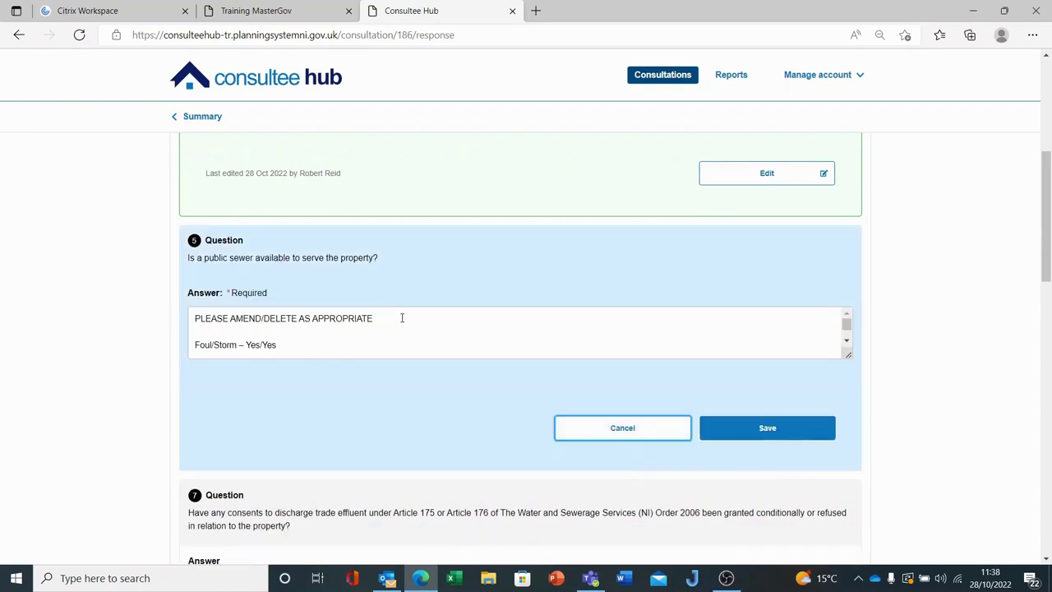
{"action": "left_click_drag", "start_coordinate": [403, 318], "coordinate": [113, 320]}
{"action": "key", "text": "BackSpace"}
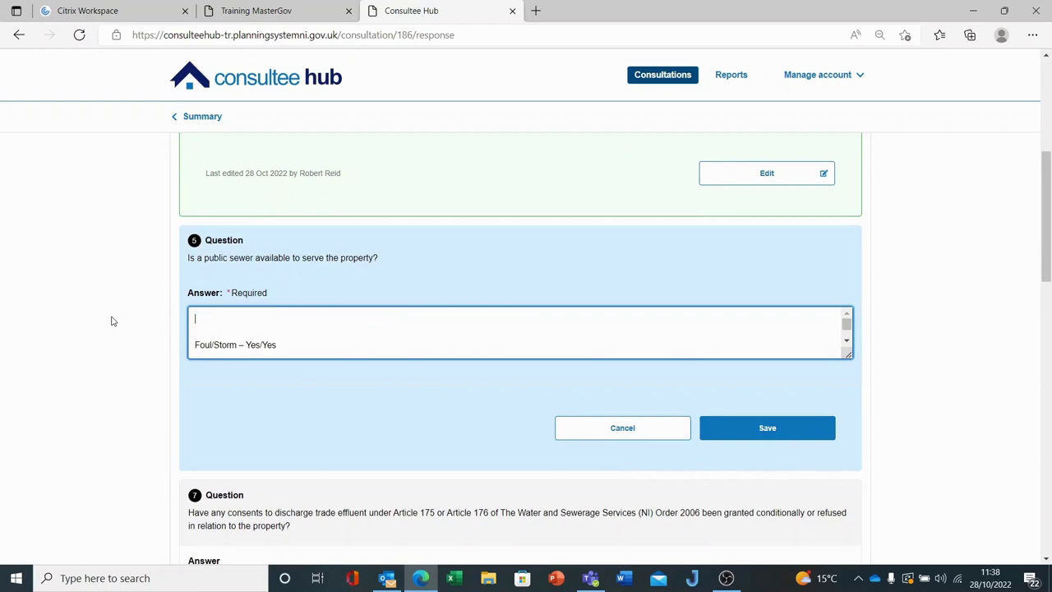
{"action": "key", "text": "Delete"}
{"action": "key", "text": "Delete"}
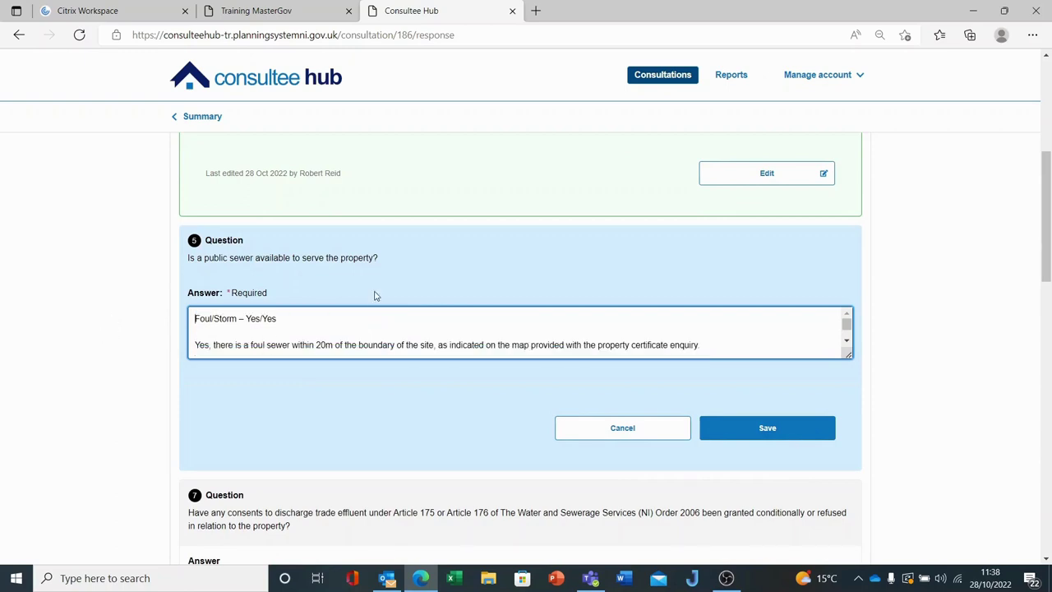
Remove the sewer options after the storm sewer statement, then save and approve question 5.
{"action": "scroll", "coordinate": [376, 294], "scroll_direction": "down", "scroll_amount": 1}
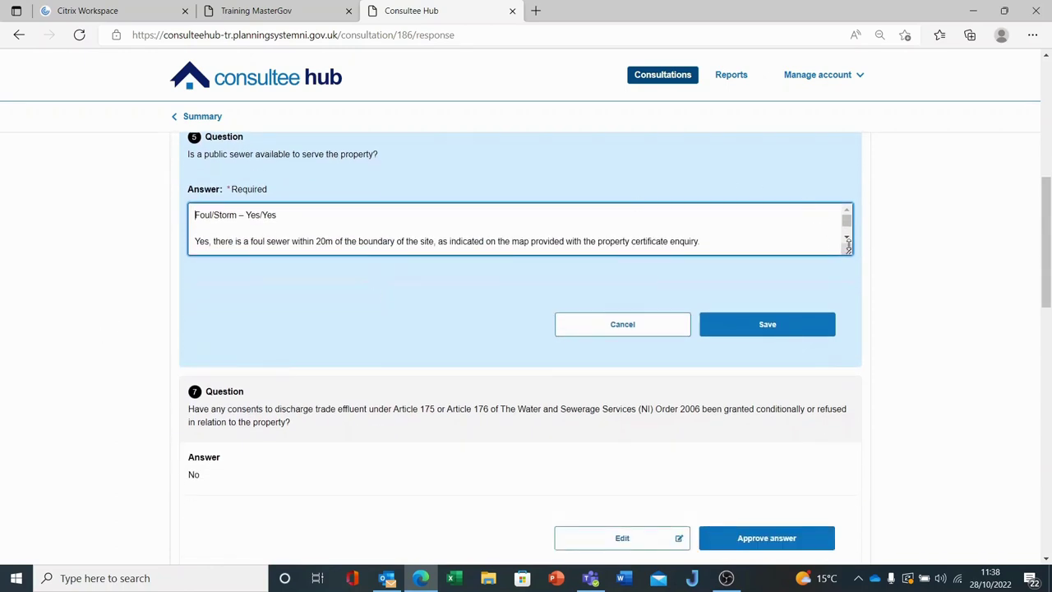
{"action": "left_click", "coordinate": [847, 238]}
{"action": "left_click", "coordinate": [847, 238]}
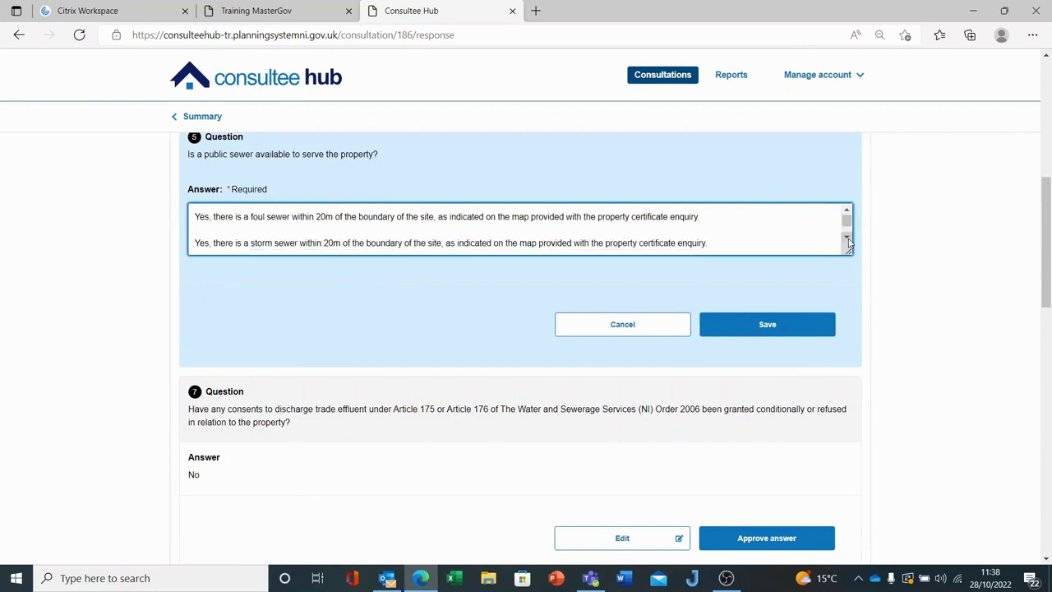
{"action": "left_click", "coordinate": [847, 238]}
{"action": "left_click", "coordinate": [846, 239]}
{"action": "left_click", "coordinate": [847, 238]}
{"action": "left_click_drag", "start_coordinate": [205, 218], "coordinate": [348, 287]}
{"action": "key", "text": "BackSpace"}
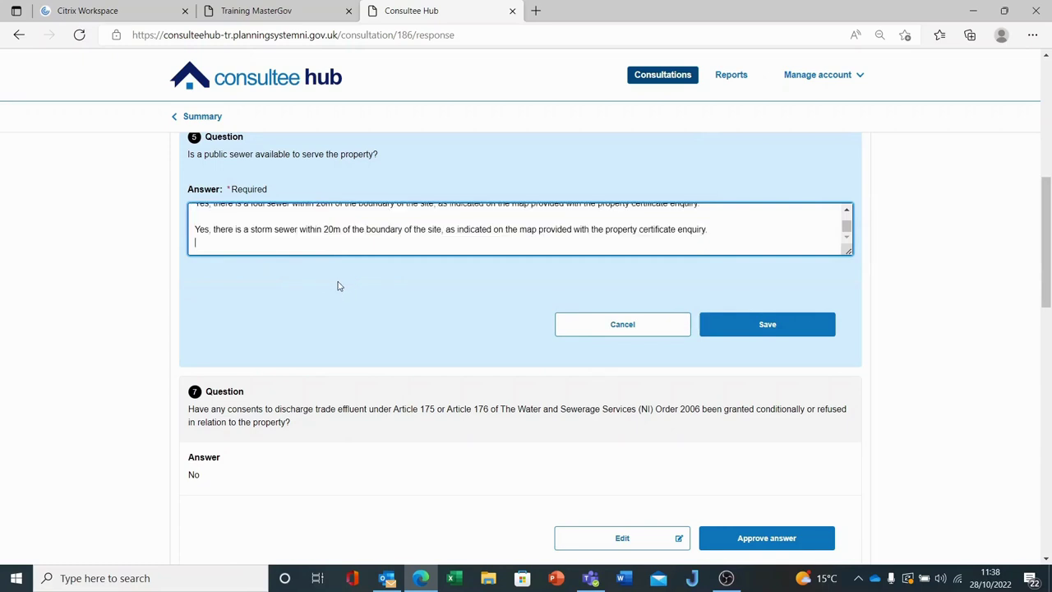
{"action": "left_click", "coordinate": [757, 328]}
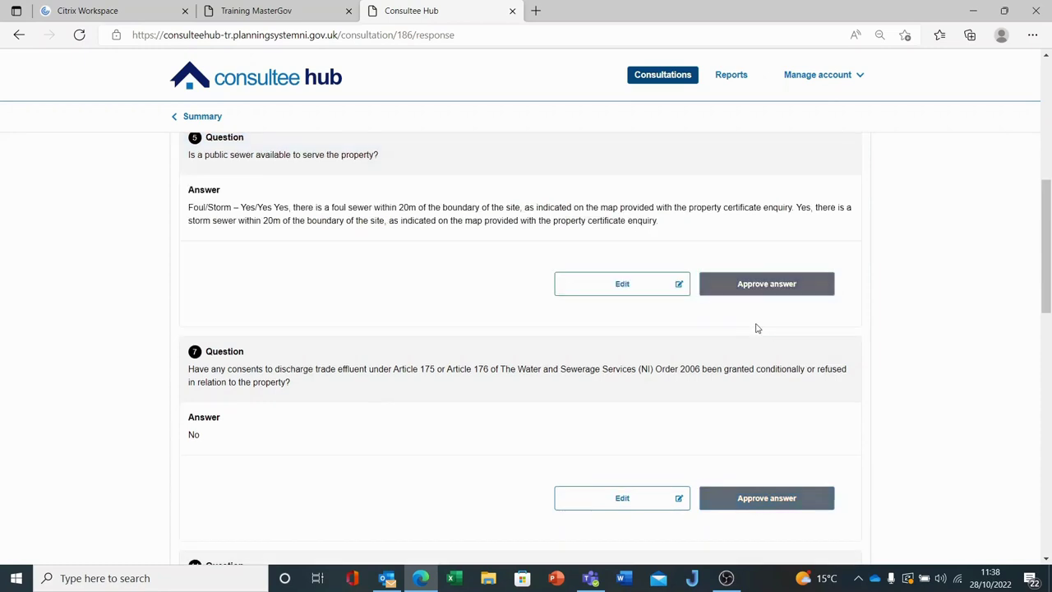
{"action": "left_click", "coordinate": [769, 283]}
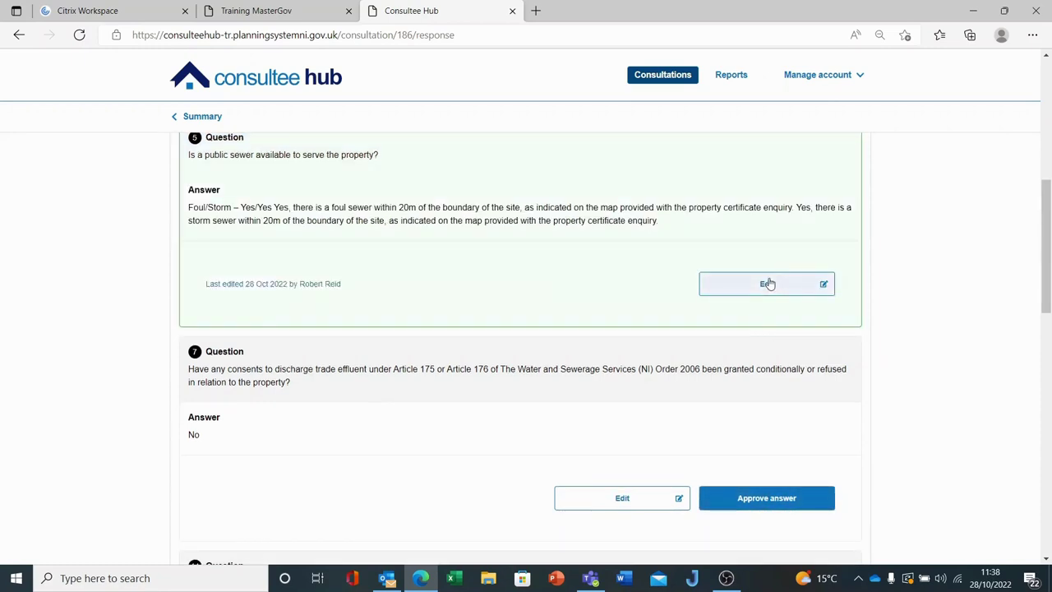
Approve question 7's No answer, then change question 14's answer to Yes, save and approve it.
{"action": "scroll", "coordinate": [491, 337], "scroll_direction": "down", "scroll_amount": 2}
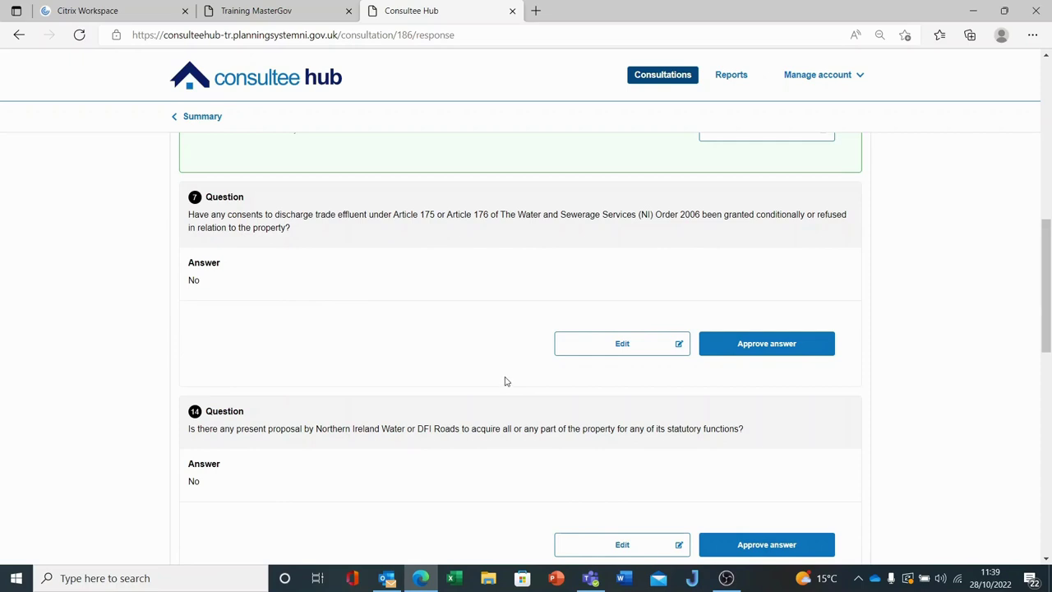
{"action": "left_click", "coordinate": [766, 344]}
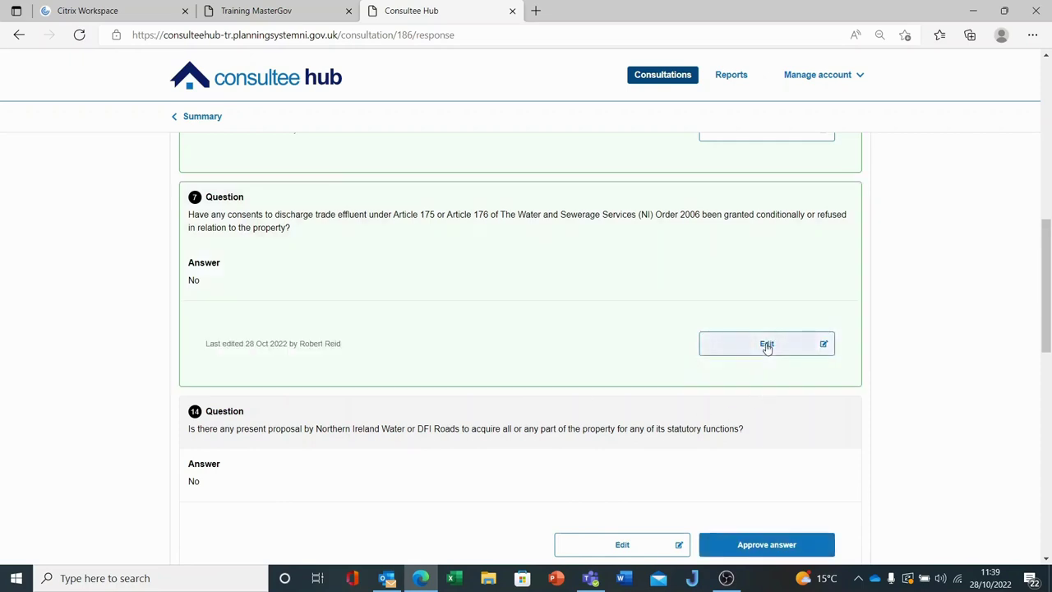
{"action": "scroll", "coordinate": [589, 444], "scroll_direction": "down", "scroll_amount": 2}
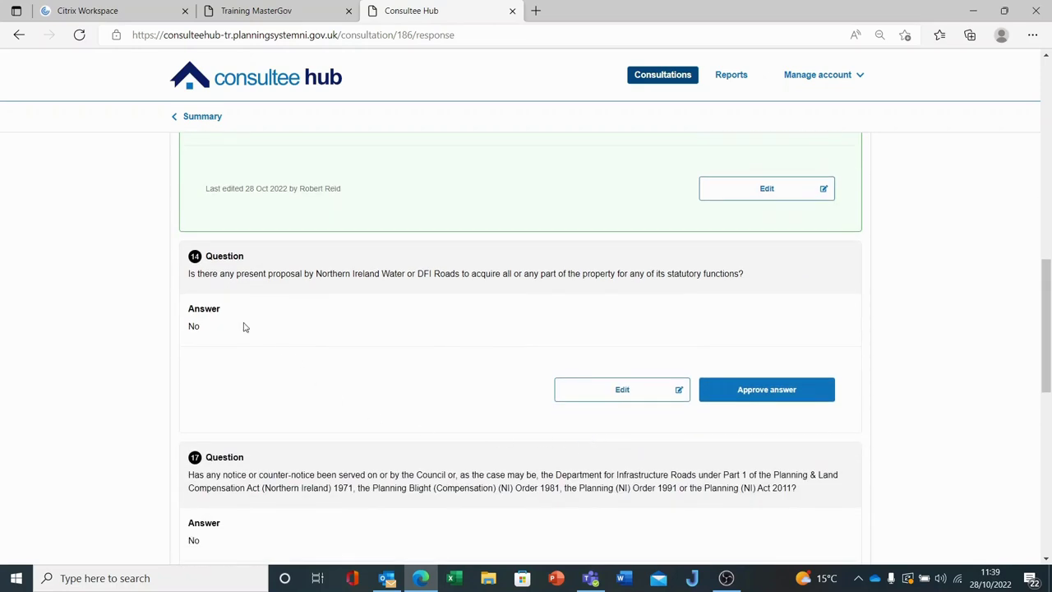
{"action": "left_click", "coordinate": [612, 397]}
{"action": "left_click_drag", "start_coordinate": [296, 338], "coordinate": [143, 329]}
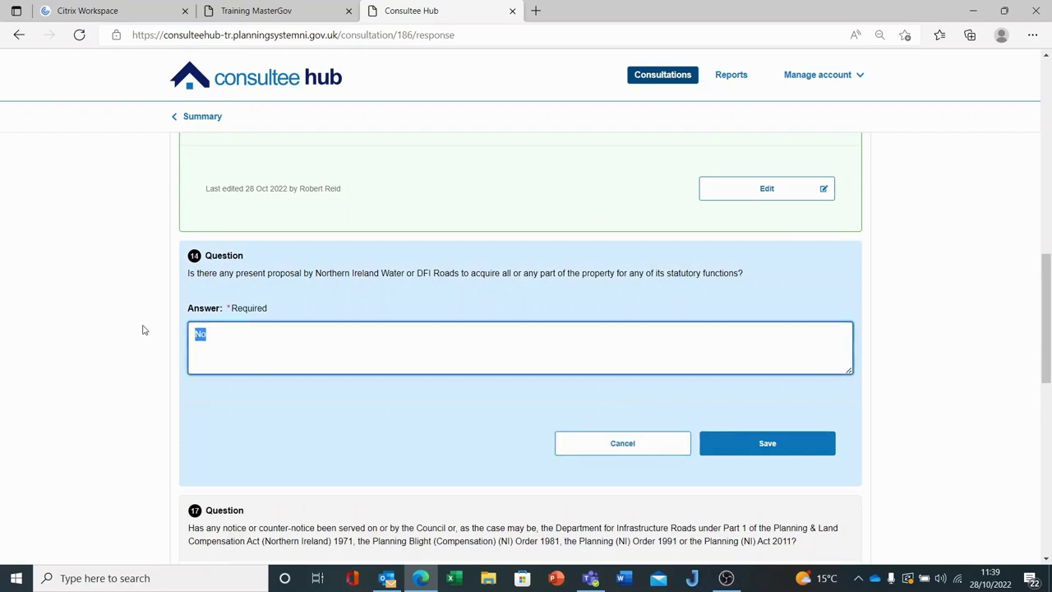
{"action": "type", "text": "Yes"}
{"action": "left_click", "coordinate": [767, 443]}
{"action": "left_click", "coordinate": [751, 392]}
Approve question 17's No answer.
{"action": "scroll", "coordinate": [623, 310], "scroll_direction": "down", "scroll_amount": 3}
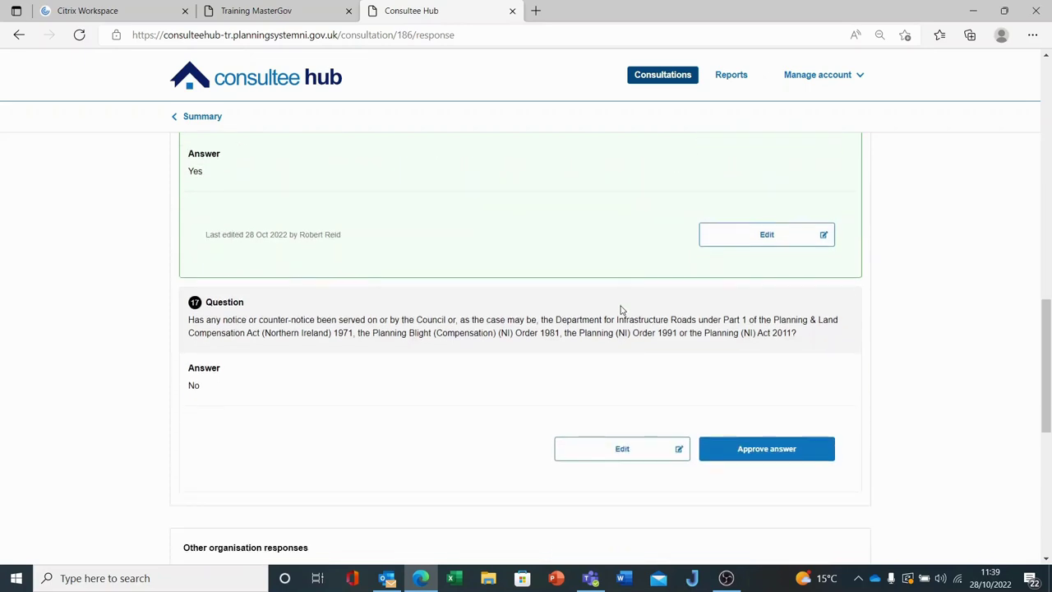
{"action": "left_click", "coordinate": [778, 349]}
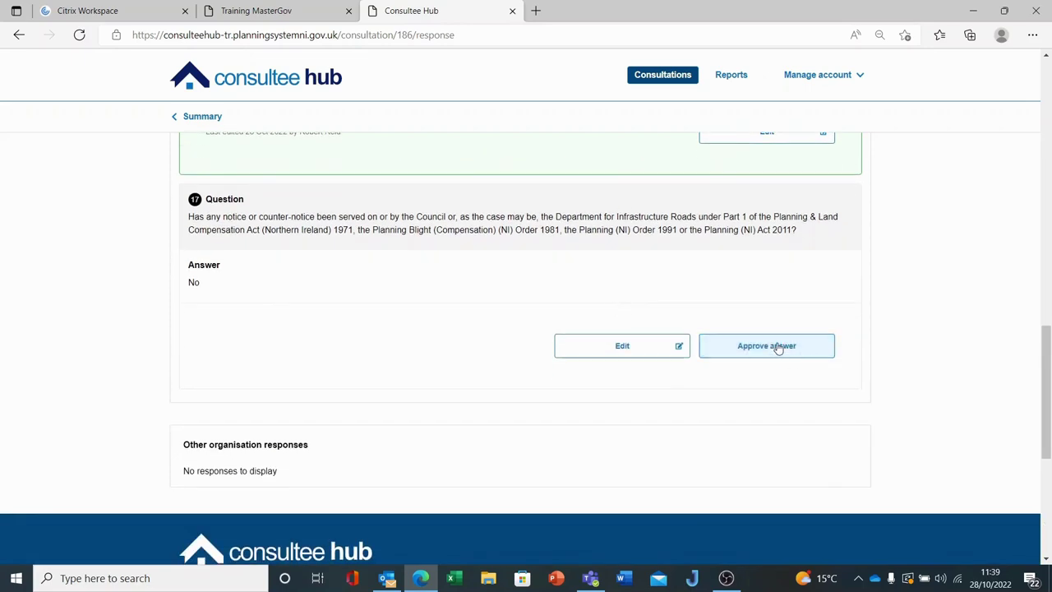
{"action": "left_click", "coordinate": [778, 349]}
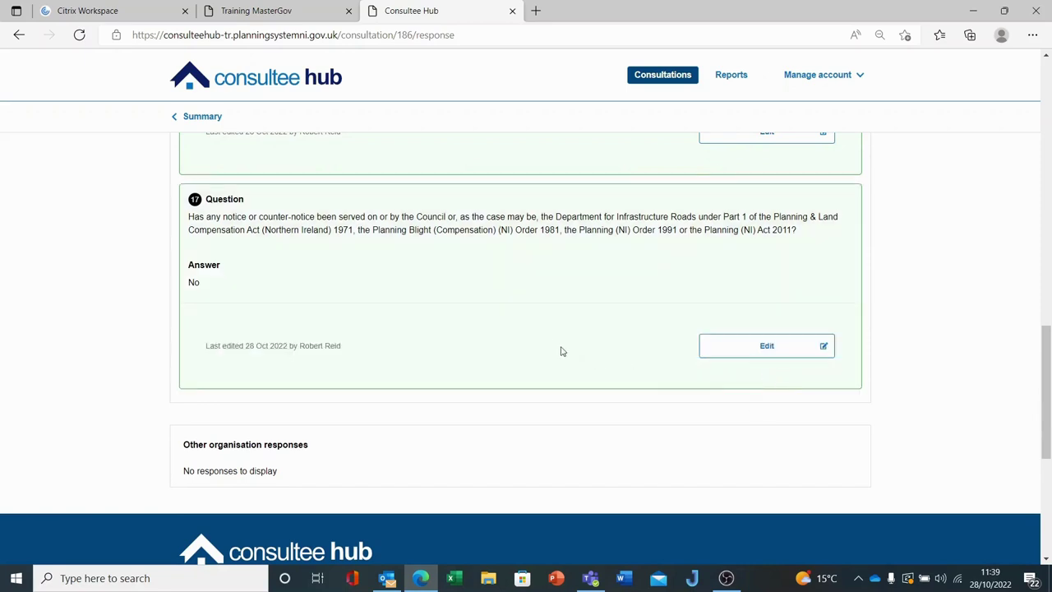
{"action": "scroll", "coordinate": [378, 355], "scroll_direction": "up", "scroll_amount": 2}
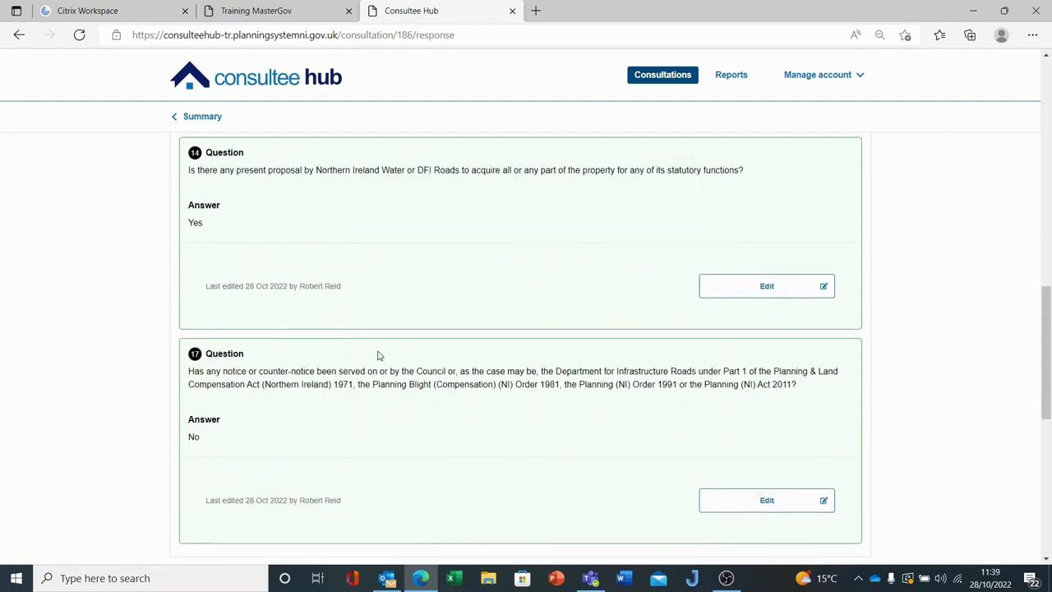
{"action": "scroll", "coordinate": [379, 355], "scroll_direction": "up", "scroll_amount": 10}
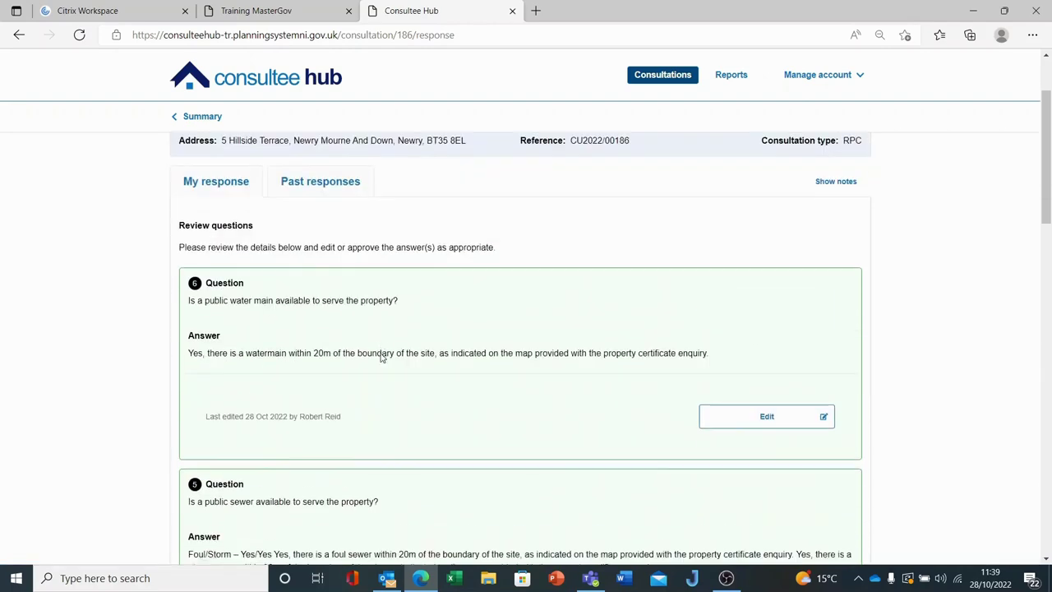
{"action": "scroll", "coordinate": [380, 355], "scroll_direction": "up", "scroll_amount": 2}
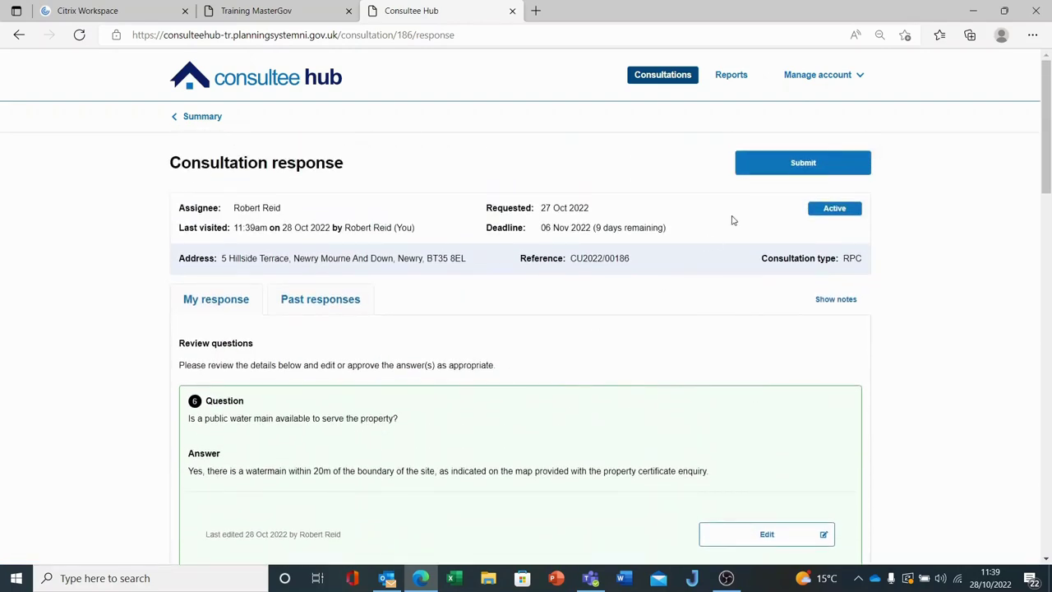
{"action": "left_click", "coordinate": [820, 164]}
{"action": "left_click", "coordinate": [806, 171]}
Complete the submission and review the 11 remaining open RPC consultations, ending with CU2022/00190.
{"action": "left_click", "coordinate": [807, 169]}
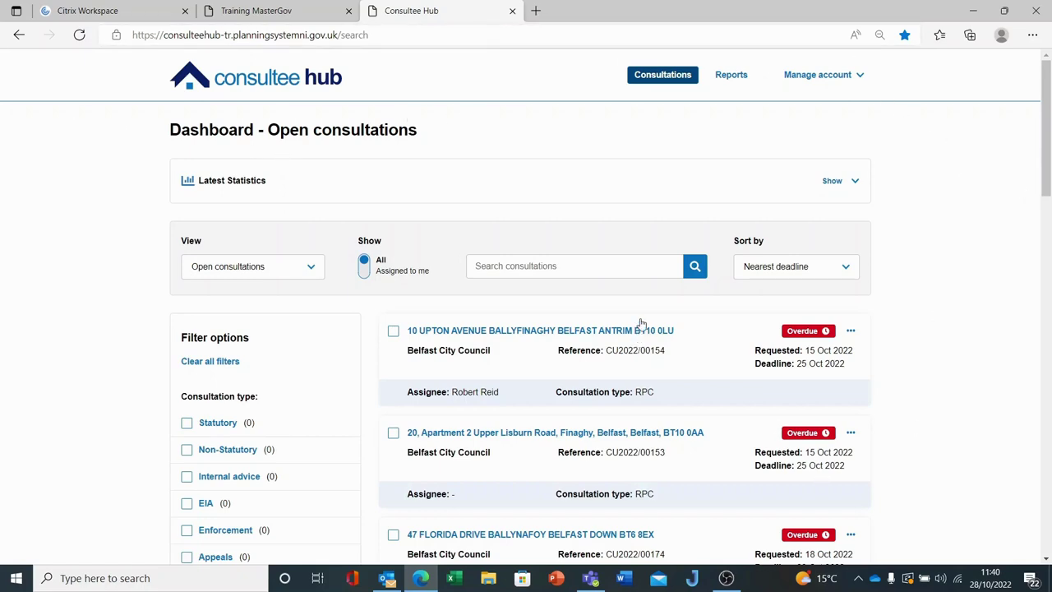
{"action": "scroll", "coordinate": [641, 326], "scroll_direction": "down", "scroll_amount": 3}
{"action": "scroll", "coordinate": [642, 326], "scroll_direction": "down", "scroll_amount": 12}
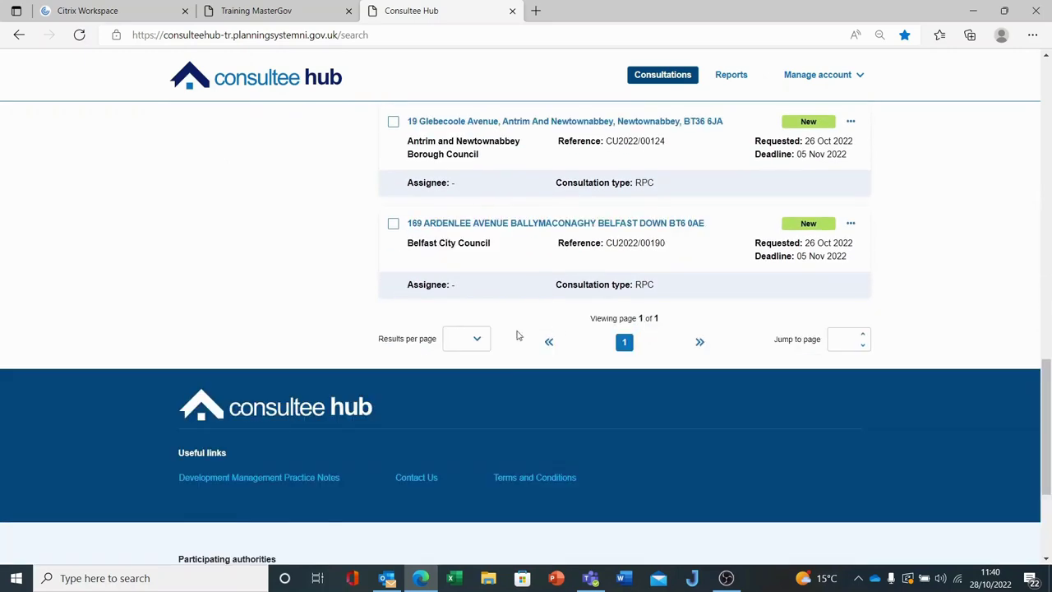
{"action": "scroll", "coordinate": [559, 290], "scroll_direction": "up", "scroll_amount": 4}
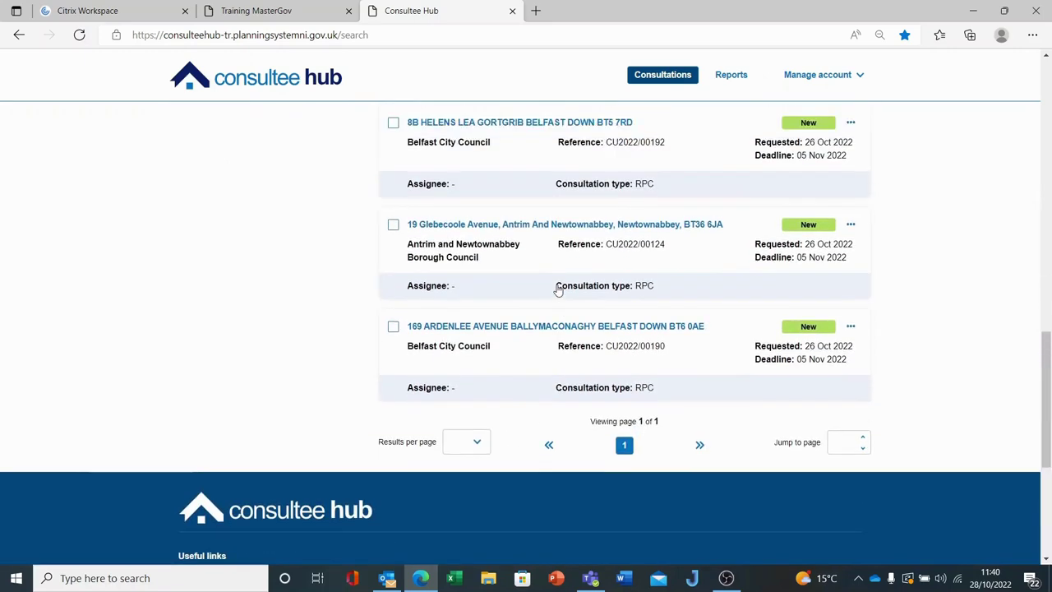
{"action": "scroll", "coordinate": [559, 289], "scroll_direction": "up", "scroll_amount": 2}
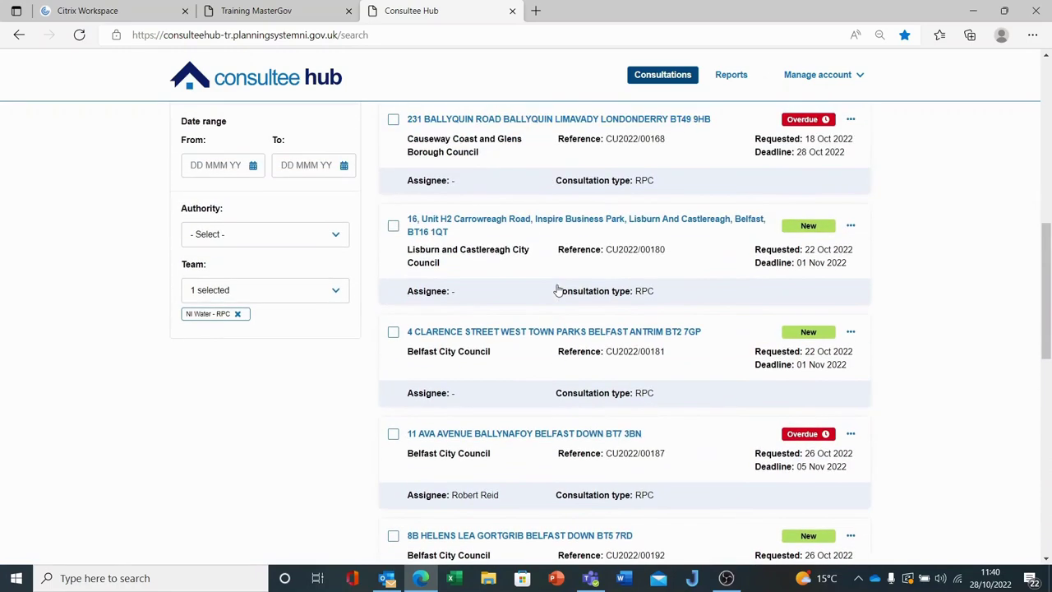
{"action": "scroll", "coordinate": [559, 289], "scroll_direction": "up", "scroll_amount": 3}
{"action": "scroll", "coordinate": [559, 290], "scroll_direction": "up", "scroll_amount": 2}
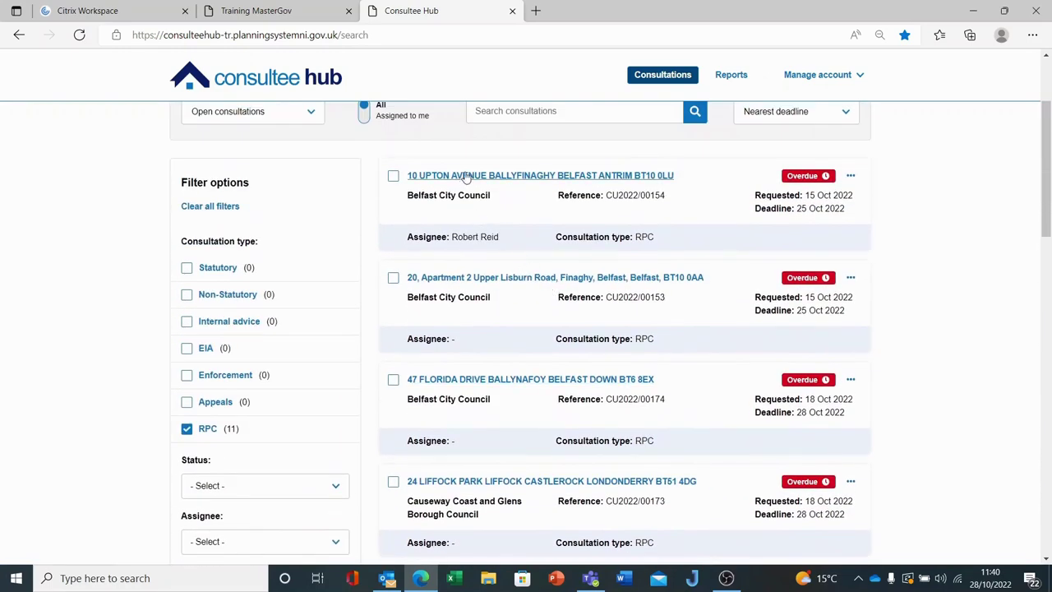
{"action": "scroll", "coordinate": [443, 212], "scroll_direction": "up", "scroll_amount": 2}
Switch the dashboard view to Archived consultations and locate responded CU2022/00186 among the 5 listed.
{"action": "left_click", "coordinate": [313, 268]}
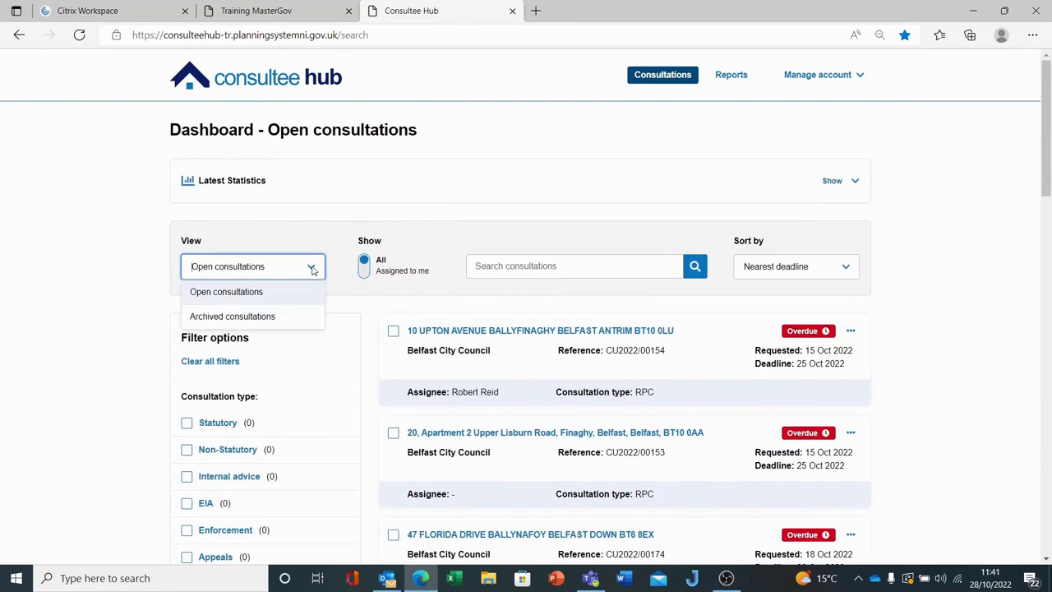
{"action": "left_click", "coordinate": [239, 317]}
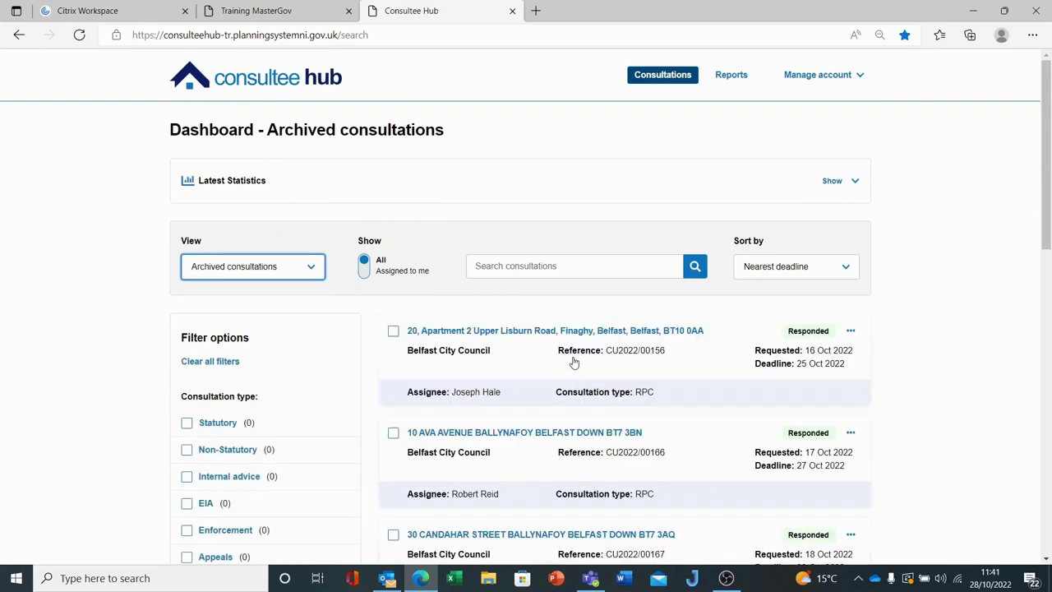
{"action": "scroll", "coordinate": [576, 336], "scroll_direction": "down", "scroll_amount": 6}
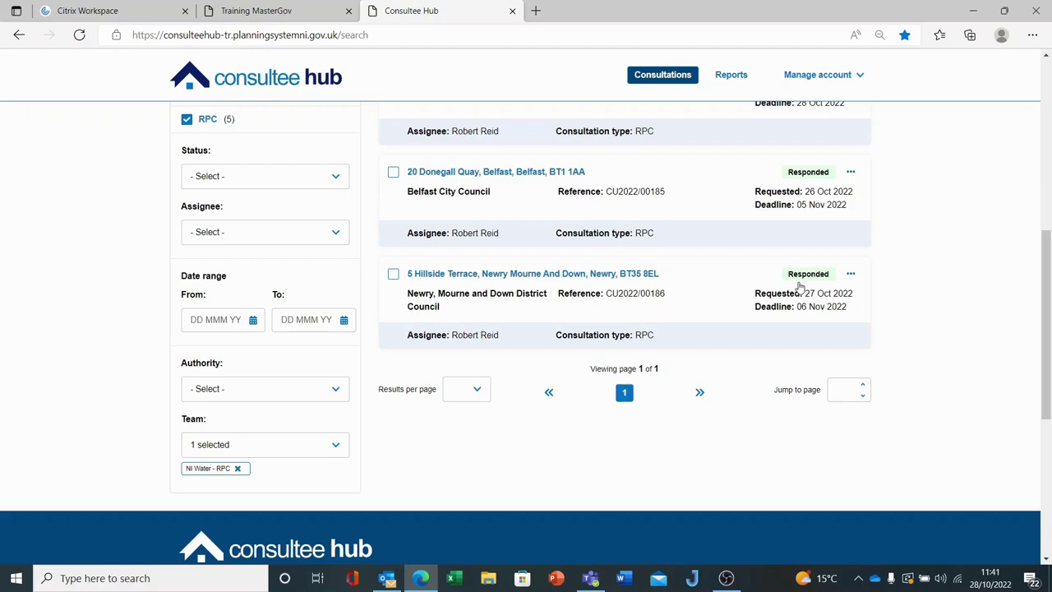
{"action": "scroll", "coordinate": [367, 297], "scroll_direction": "up", "scroll_amount": 3}
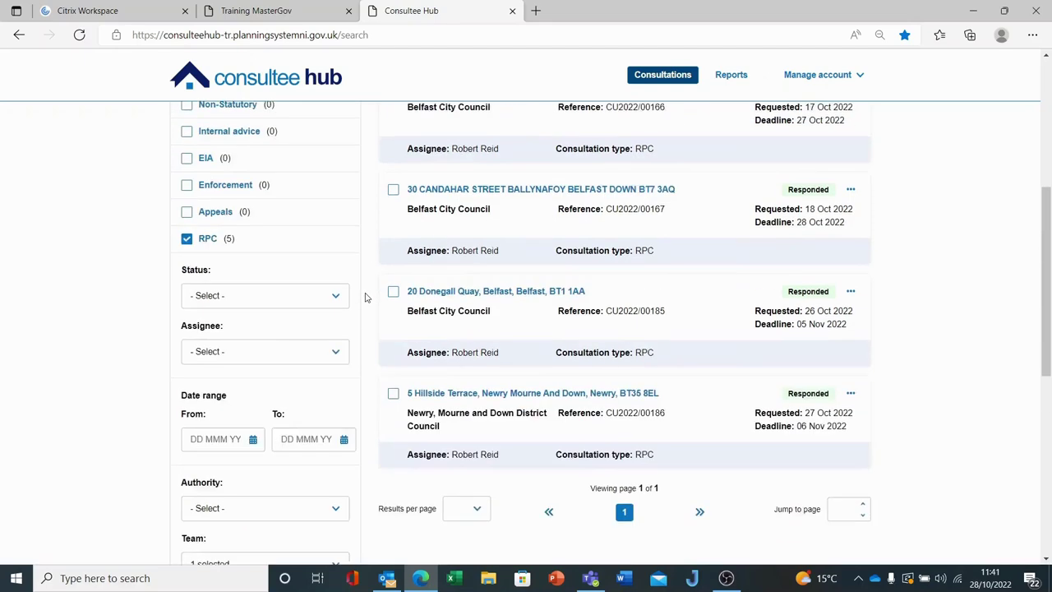
{"action": "scroll", "coordinate": [367, 298], "scroll_direction": "up", "scroll_amount": 3}
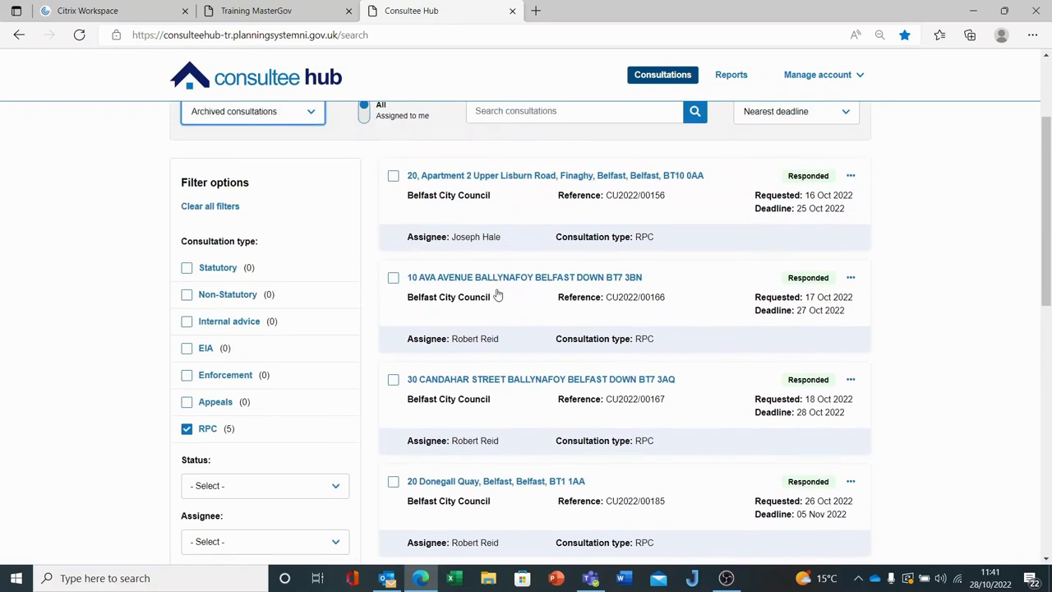
{"action": "scroll", "coordinate": [514, 287], "scroll_direction": "up", "scroll_amount": 3}
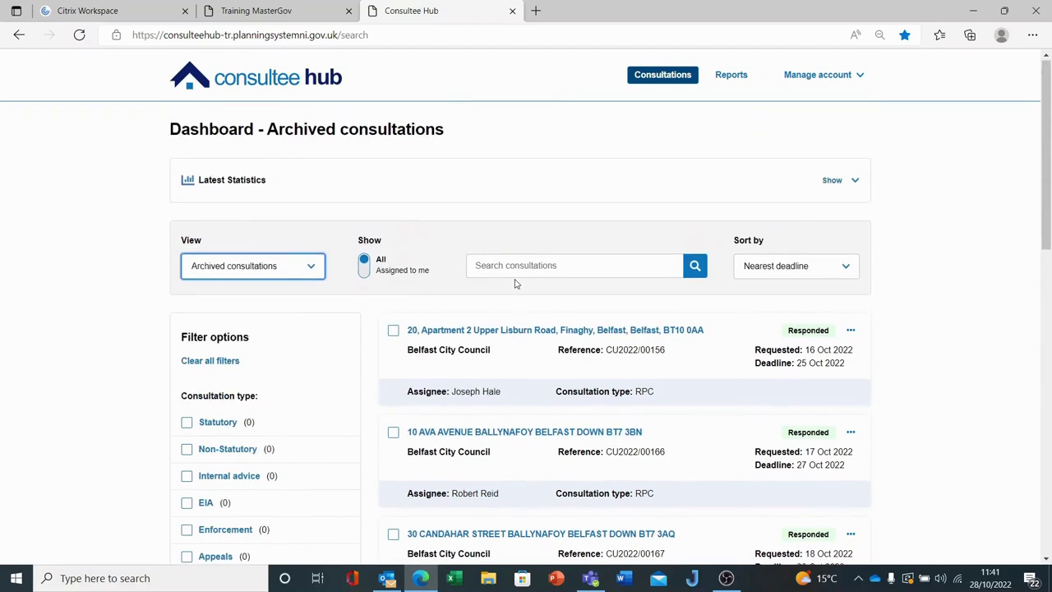
Switch the dashboard View back to Open consultations, showing the 11 RPC results.
{"action": "left_click", "coordinate": [317, 276]}
{"action": "left_click", "coordinate": [249, 293]}
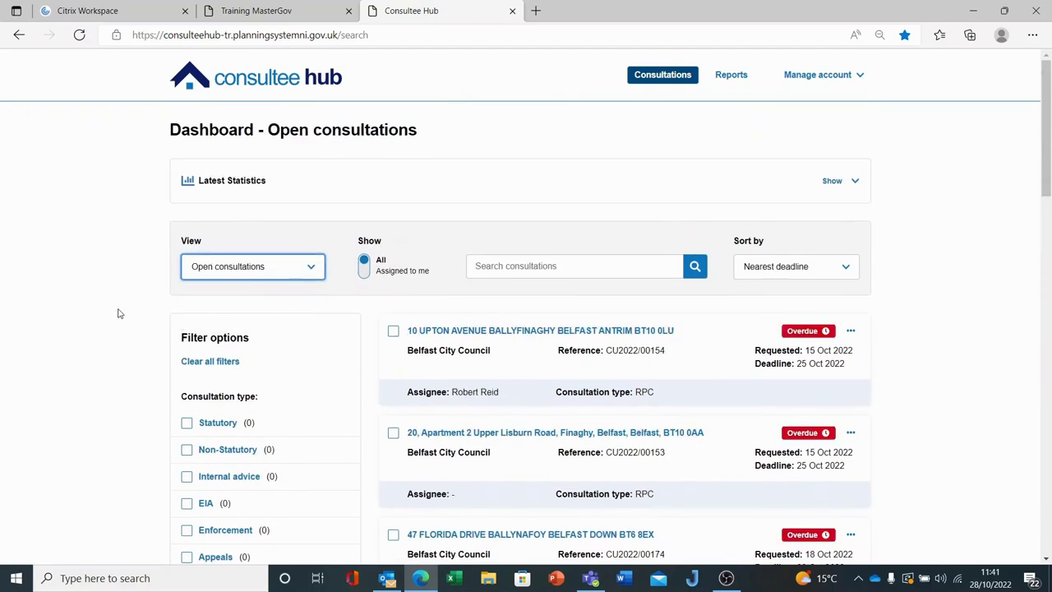
{"action": "scroll", "coordinate": [164, 298], "scroll_direction": "down", "scroll_amount": 2}
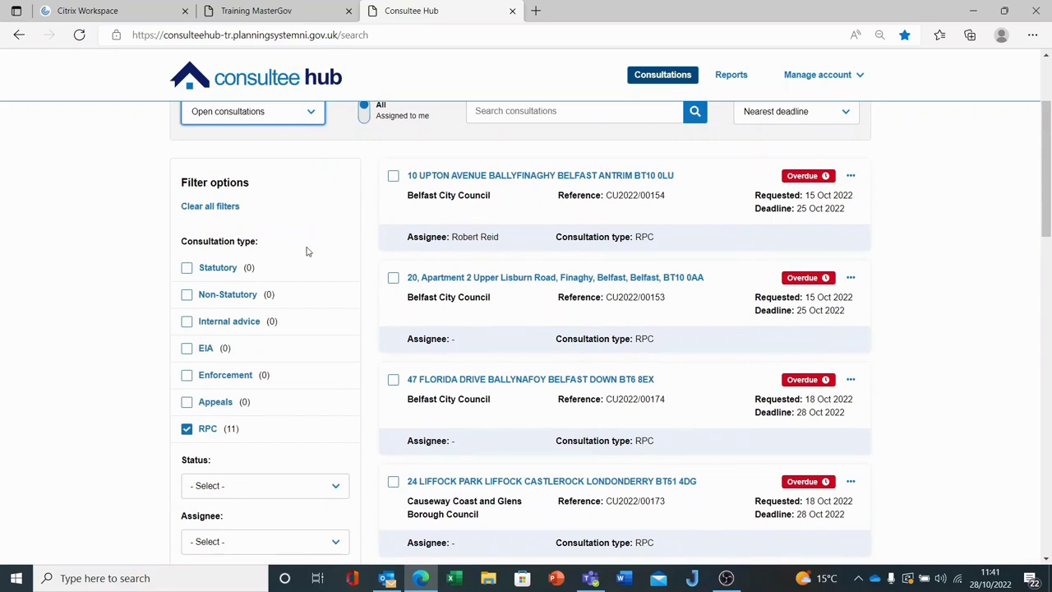
{"action": "scroll", "coordinate": [306, 252], "scroll_direction": "down", "scroll_amount": 1}
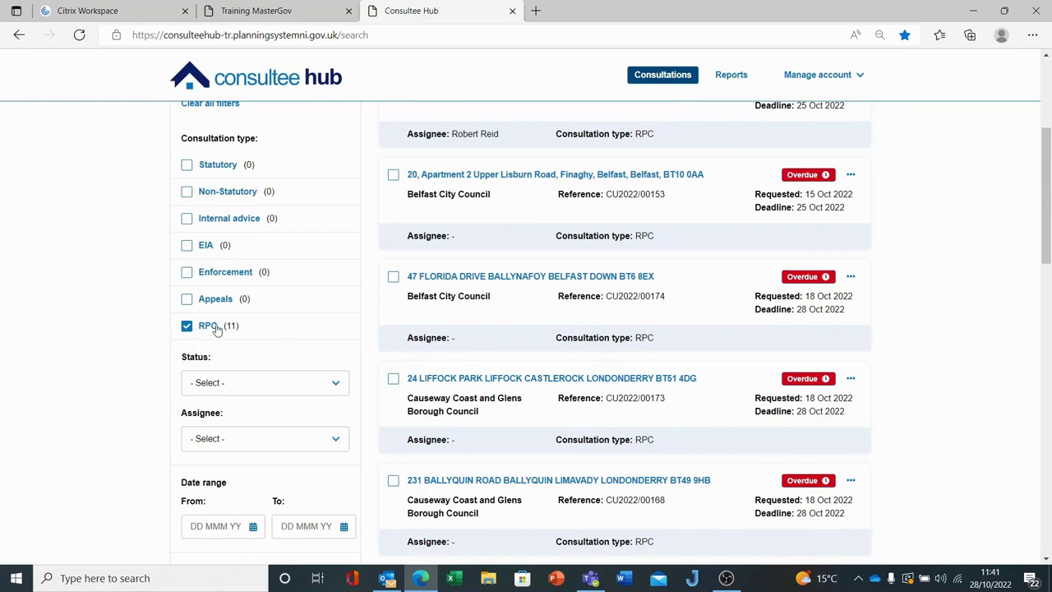
Open the Status filter list and close it without choosing a status.
{"action": "left_click", "coordinate": [289, 383]}
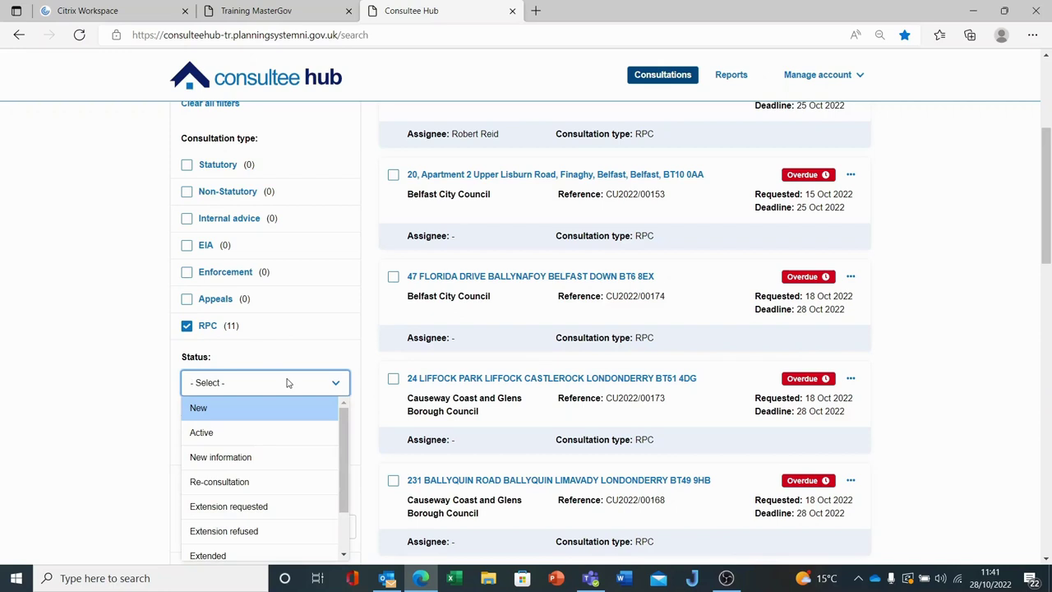
{"action": "left_click", "coordinate": [246, 352]}
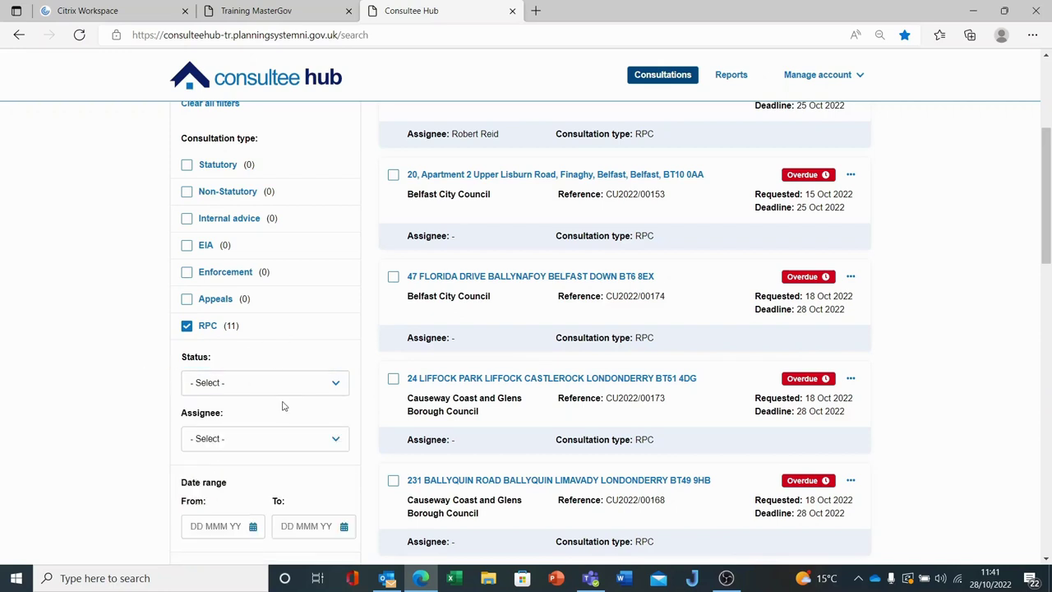
{"action": "scroll", "coordinate": [283, 406], "scroll_direction": "down", "scroll_amount": 1}
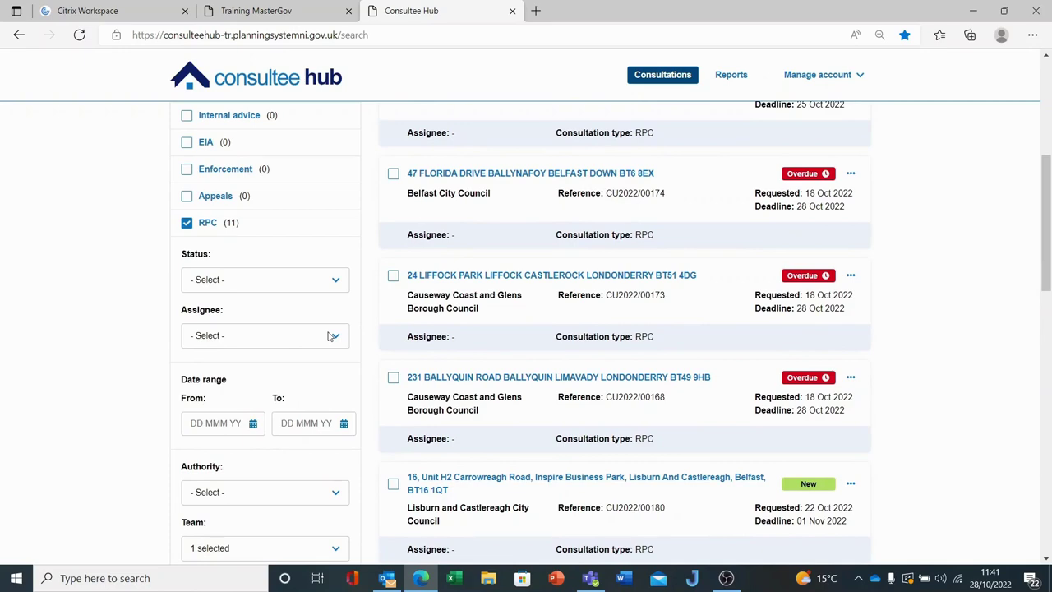
{"action": "scroll", "coordinate": [402, 319], "scroll_direction": "up", "scroll_amount": 3}
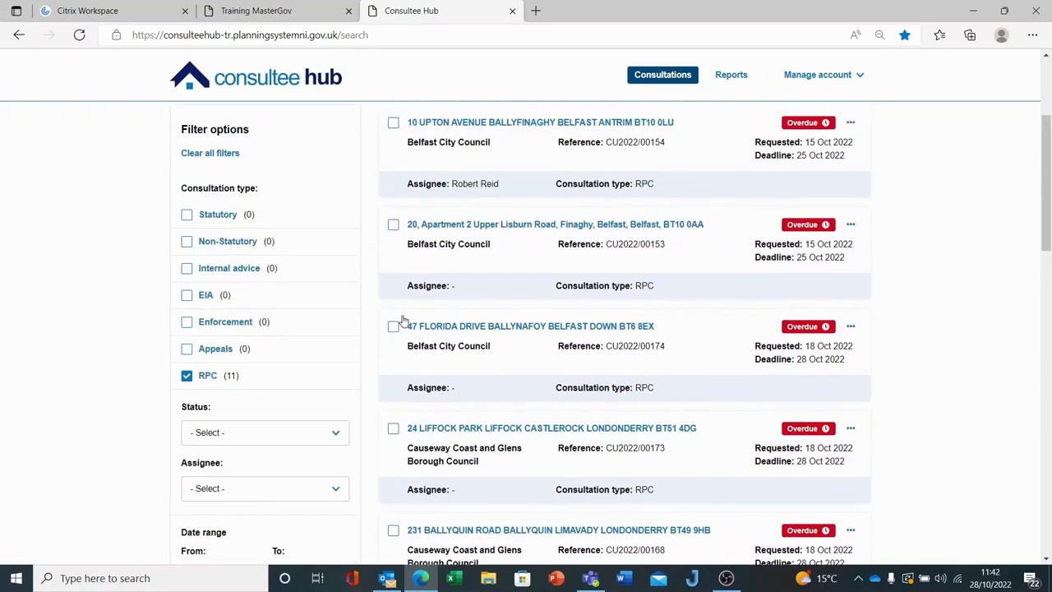
{"action": "scroll", "coordinate": [403, 319], "scroll_direction": "up", "scroll_amount": 1}
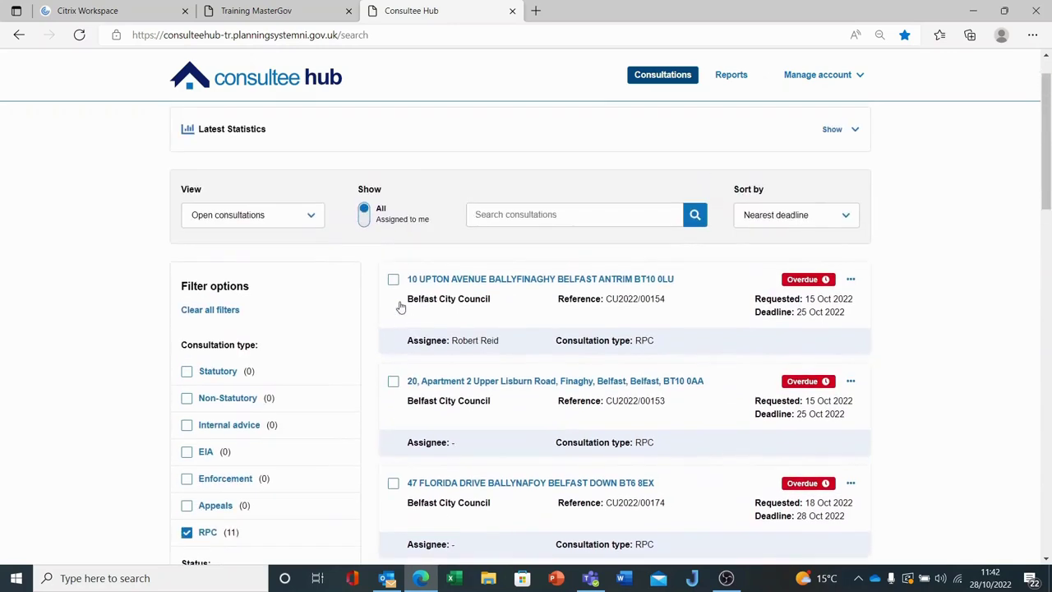
Set Show to Assigned to me, leaving overdue RPC consultations CU2022/00154 and CU2022/00187.
{"action": "left_click", "coordinate": [365, 219]}
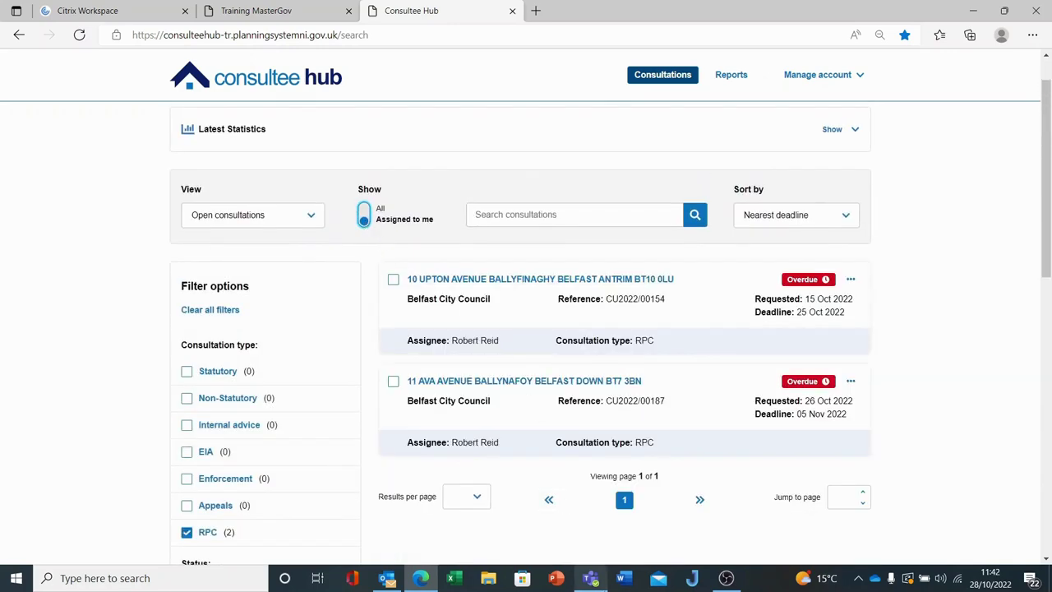
{"action": "mouse_move", "coordinate": [590, 578]}
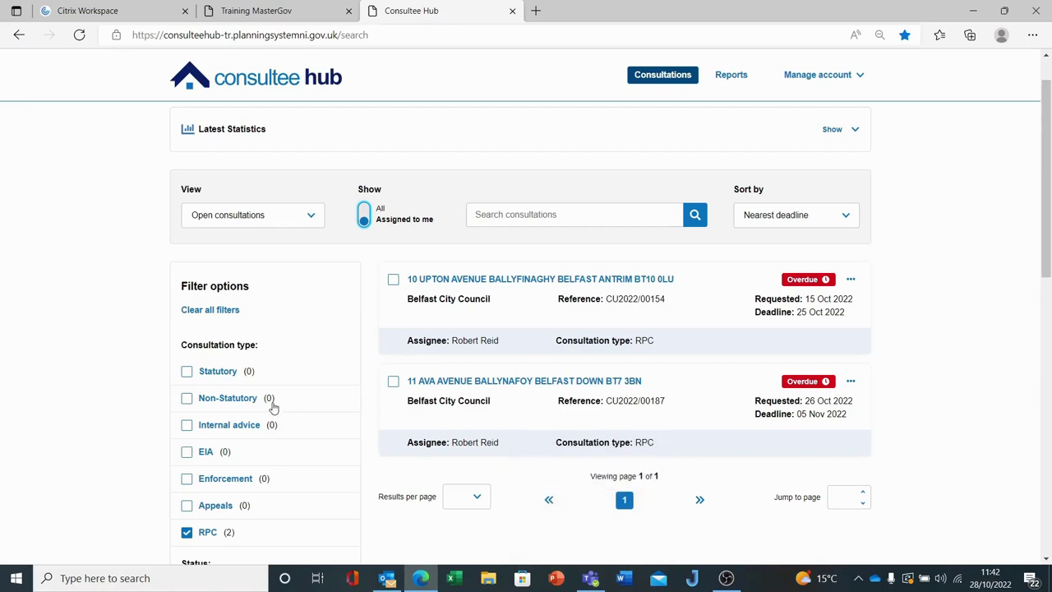
{"action": "scroll", "coordinate": [273, 426], "scroll_direction": "down", "scroll_amount": 3}
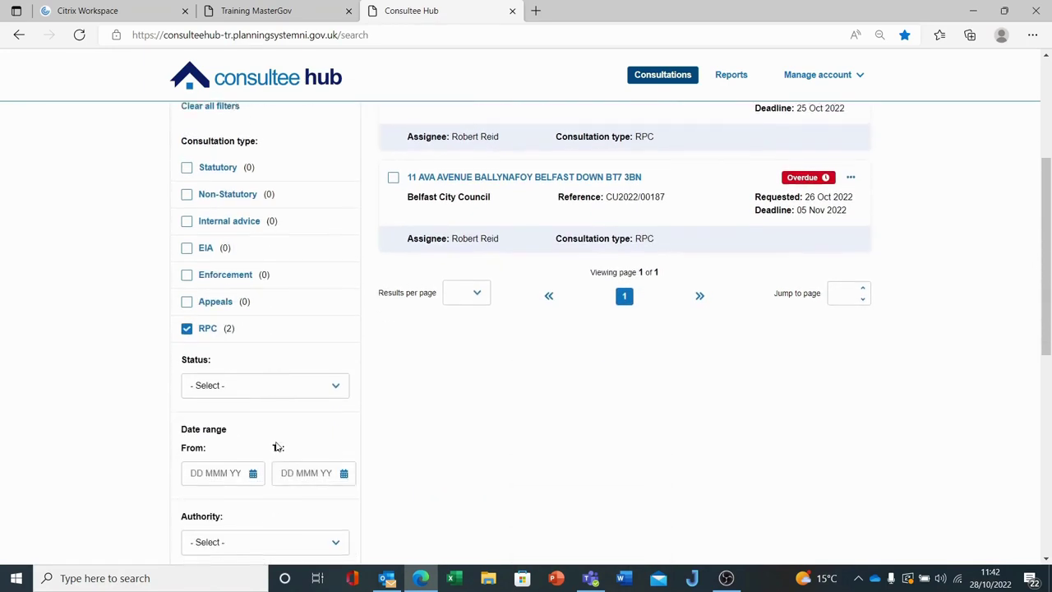
{"action": "scroll", "coordinate": [276, 445], "scroll_direction": "down", "scroll_amount": 1}
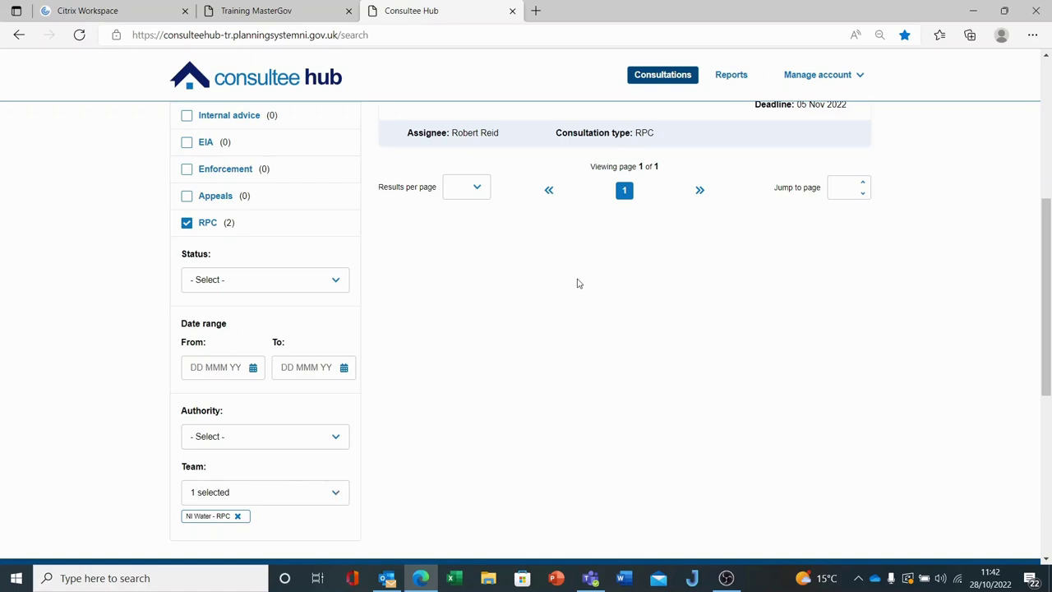
{"action": "scroll", "coordinate": [578, 284], "scroll_direction": "up", "scroll_amount": 2}
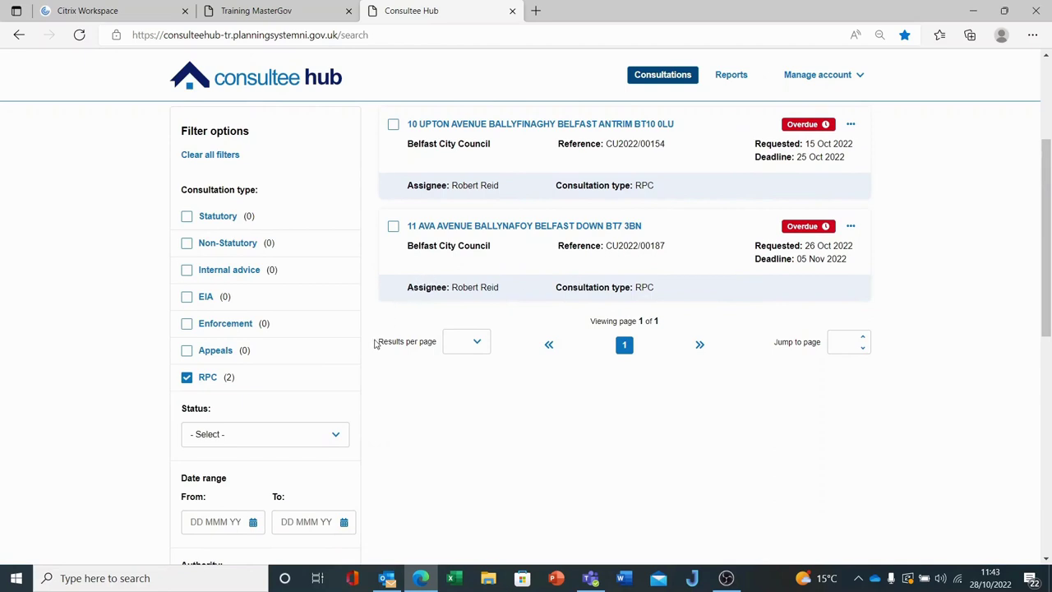
{"action": "scroll", "coordinate": [374, 337], "scroll_direction": "up", "scroll_amount": 2}
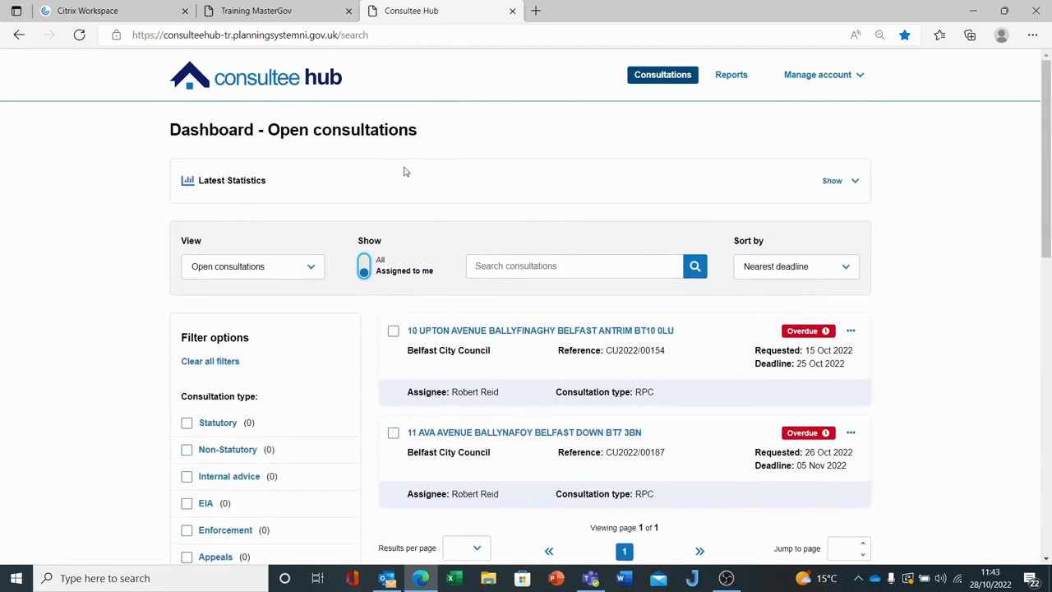